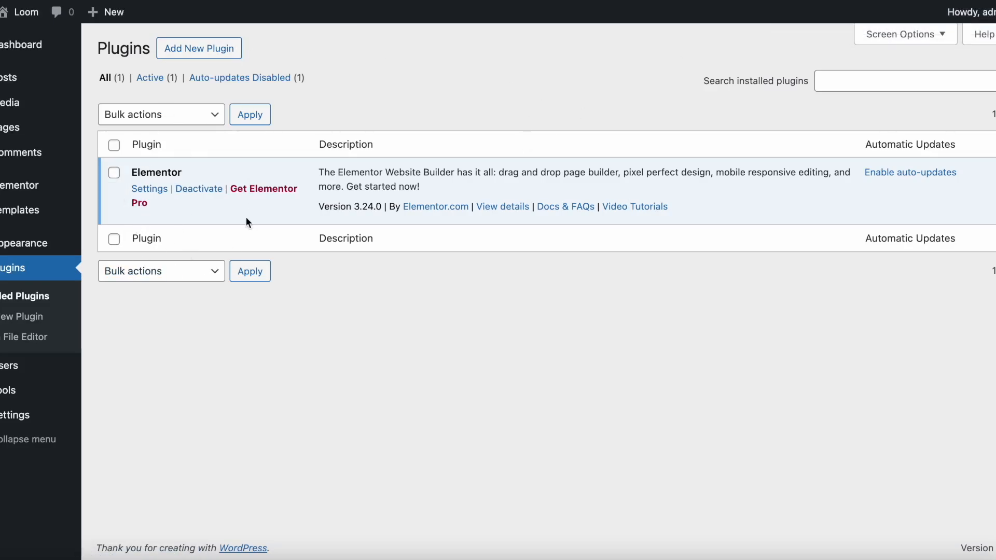
# Step: Visit the live Loom site and browse its About us, Services and Contact us pages
pyautogui.click(18, 38)
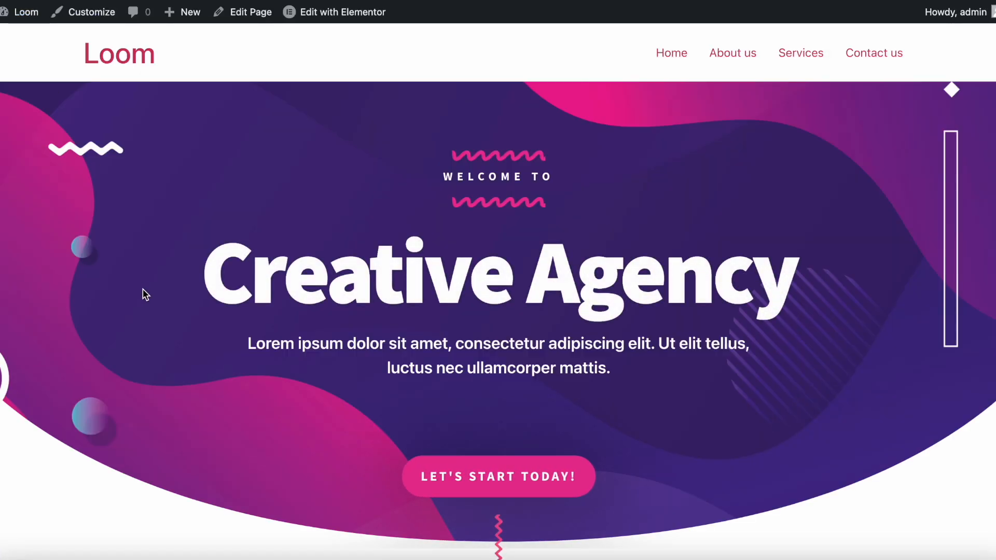
pyautogui.scroll(-5, 142, 295)
pyautogui.scroll(-5, 142, 295)
pyautogui.scroll(-5, 142, 294)
pyautogui.scroll(-5, 142, 295)
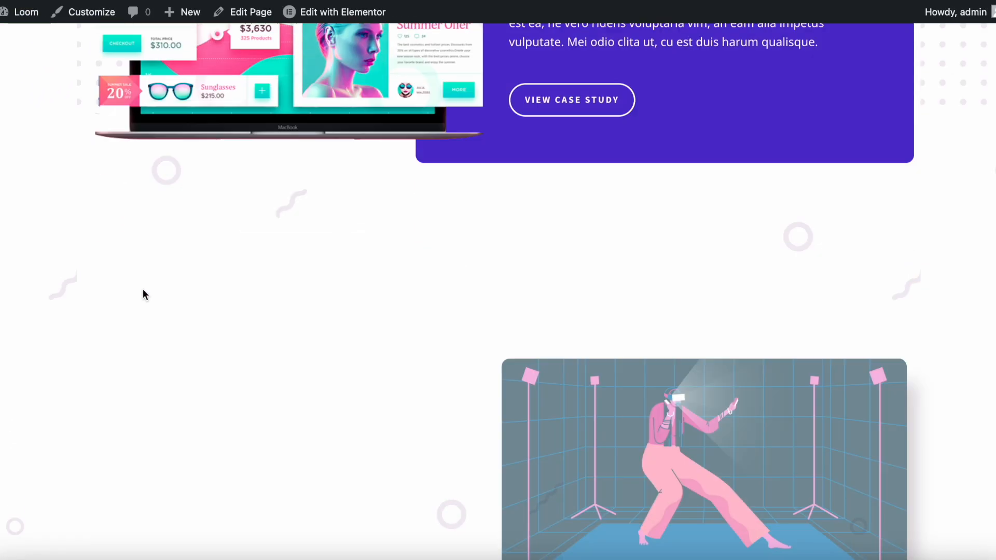
pyautogui.scroll(-8, 142, 294)
pyautogui.scroll(-5, 143, 294)
pyautogui.scroll(5, 142, 294)
pyautogui.scroll(8, 142, 294)
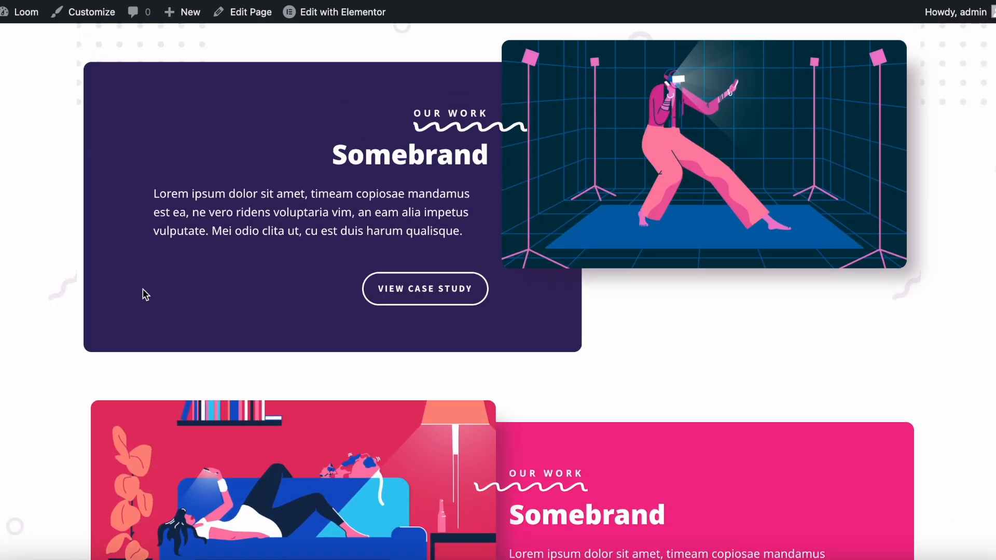
pyautogui.scroll(8, 142, 294)
pyautogui.scroll(3, 143, 294)
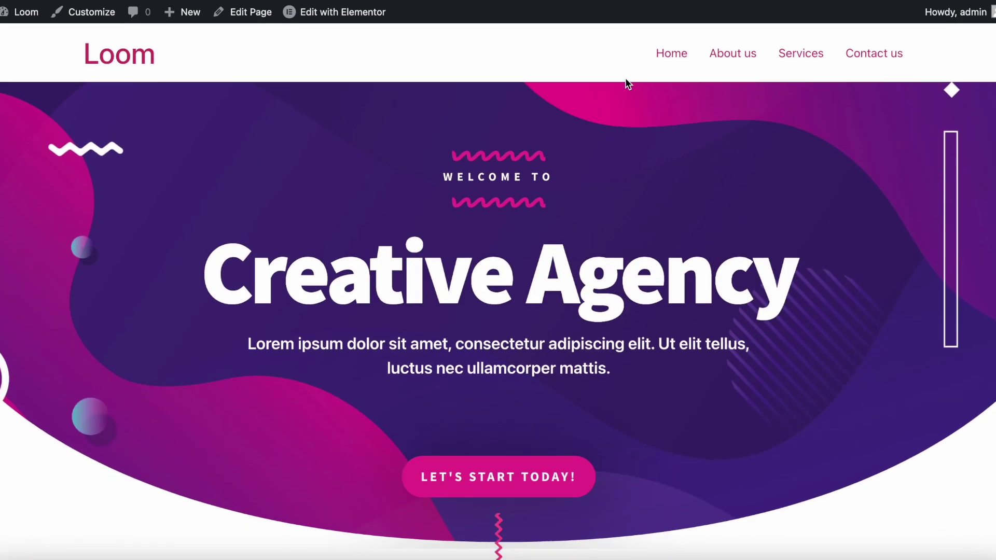
pyautogui.click(742, 59)
pyautogui.scroll(-5, 693, 217)
pyautogui.scroll(-3, 694, 216)
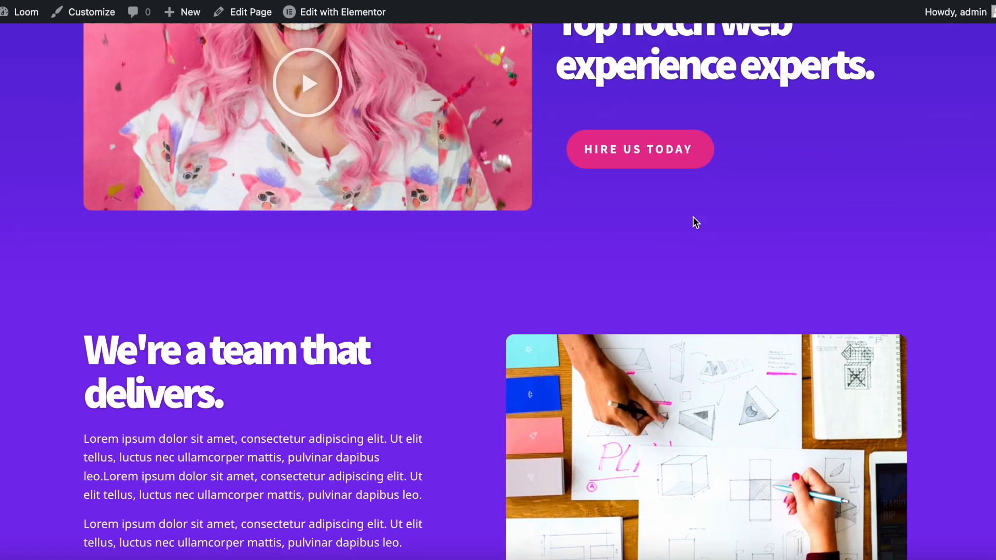
pyautogui.scroll(8, 693, 216)
pyautogui.click(800, 52)
pyautogui.scroll(-8, 876, 59)
pyautogui.scroll(-3, 877, 59)
pyautogui.scroll(10, 877, 59)
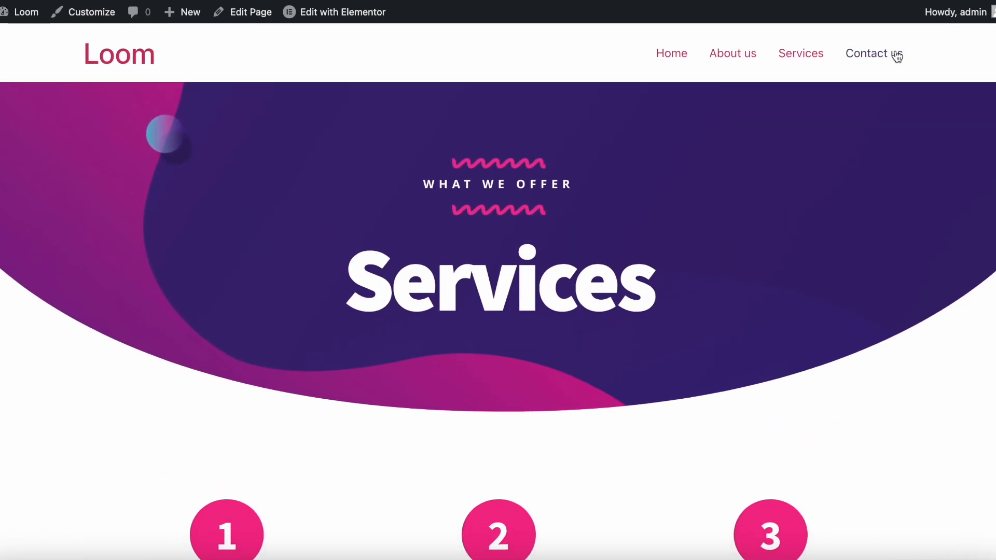
pyautogui.click(897, 54)
pyautogui.scroll(-5, 656, 199)
pyautogui.scroll(-8, 656, 201)
pyautogui.scroll(-5, 657, 201)
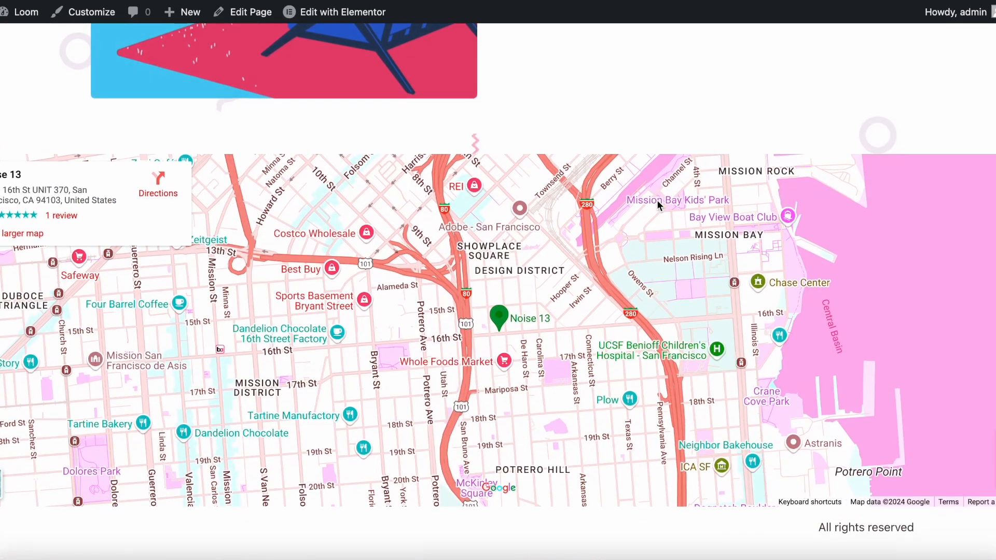
pyautogui.scroll(5, 657, 200)
pyautogui.scroll(4, 657, 200)
pyautogui.scroll(8, 657, 201)
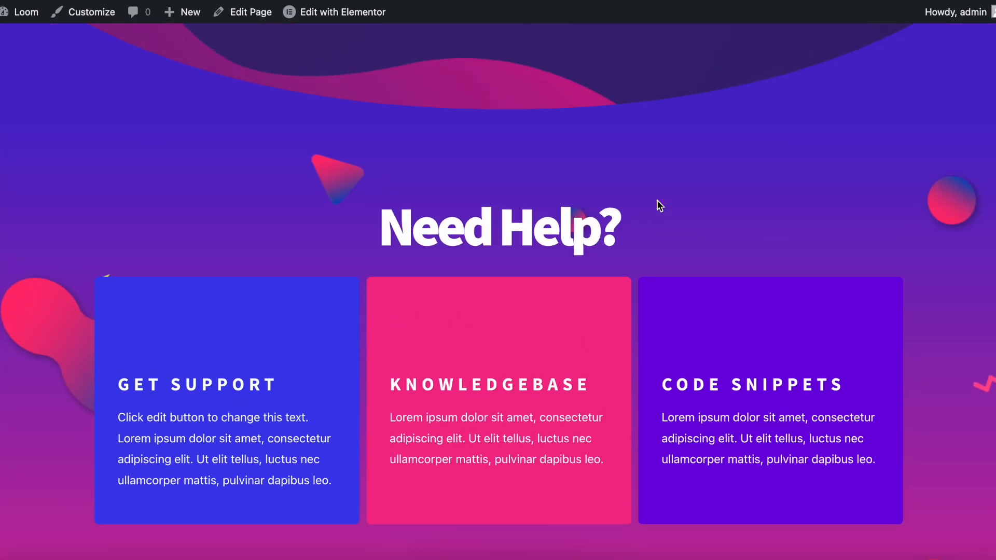
pyautogui.scroll(5, 657, 200)
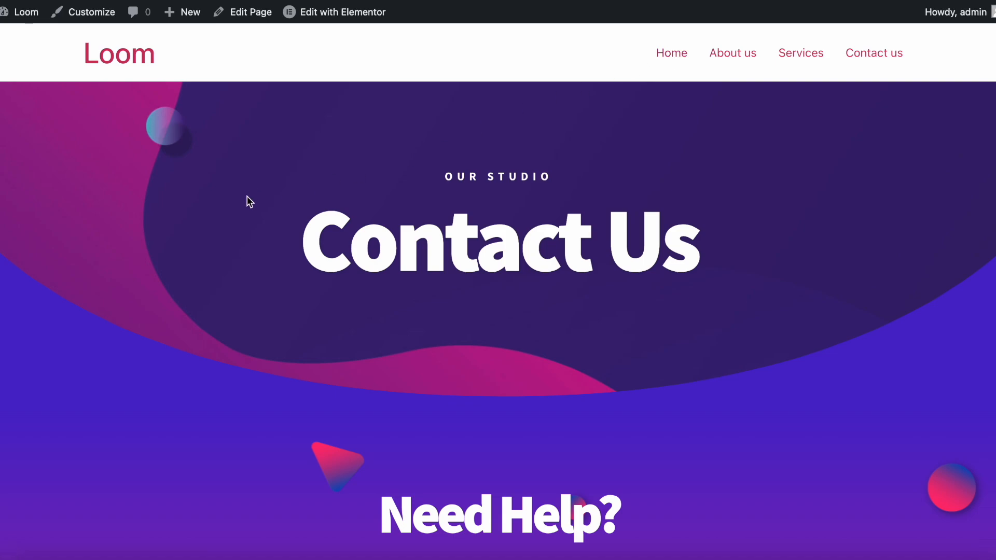
pyautogui.scroll(-1, 249, 202)
pyautogui.scroll(1, 250, 202)
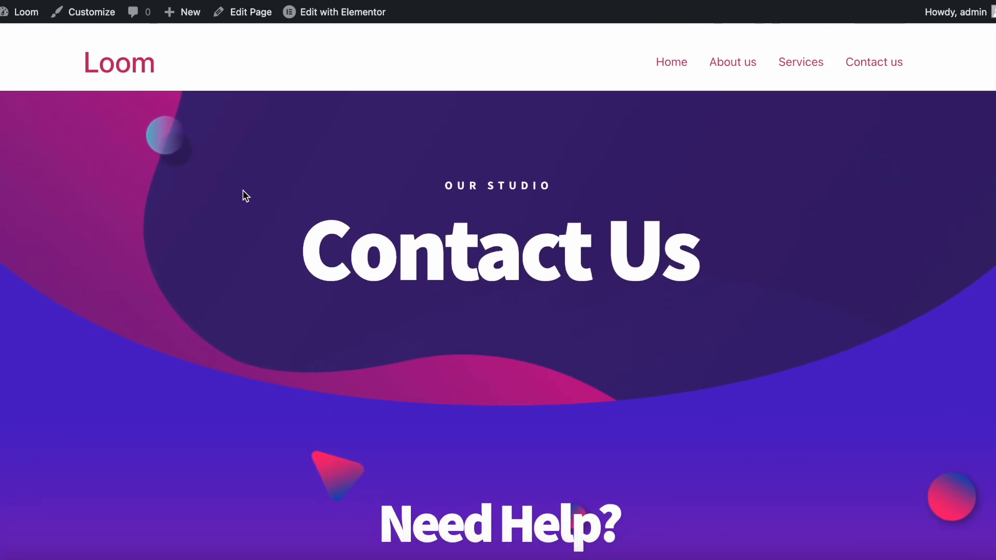
# Step: Return to the Home page and revisit About us via the header menu
pyautogui.click(672, 53)
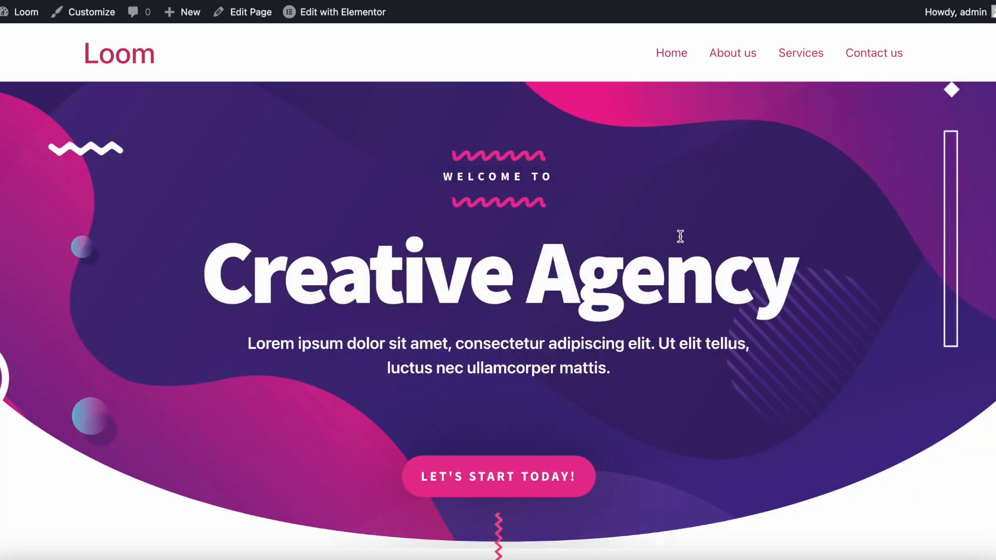
pyautogui.scroll(-5, 680, 236)
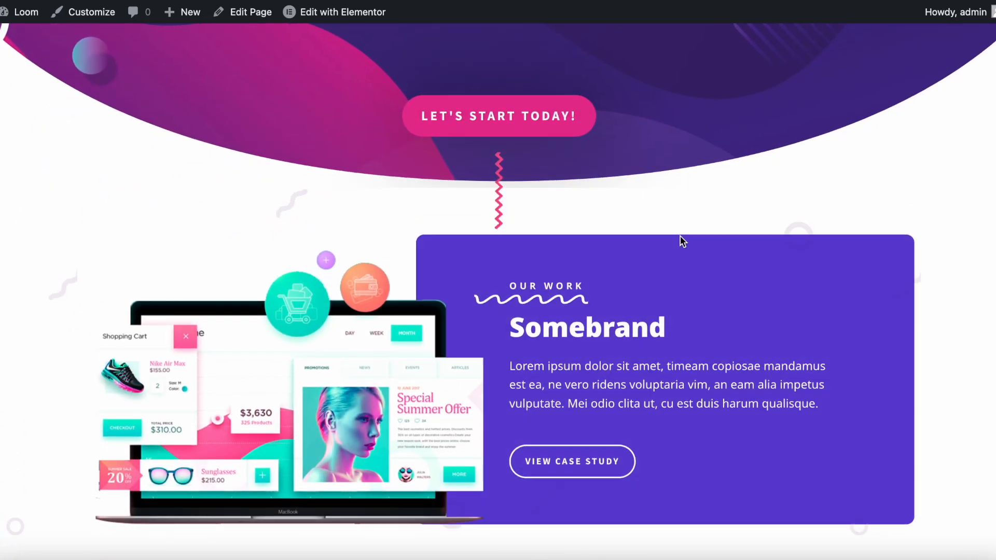
pyautogui.scroll(-5, 680, 242)
pyautogui.scroll(-5, 680, 241)
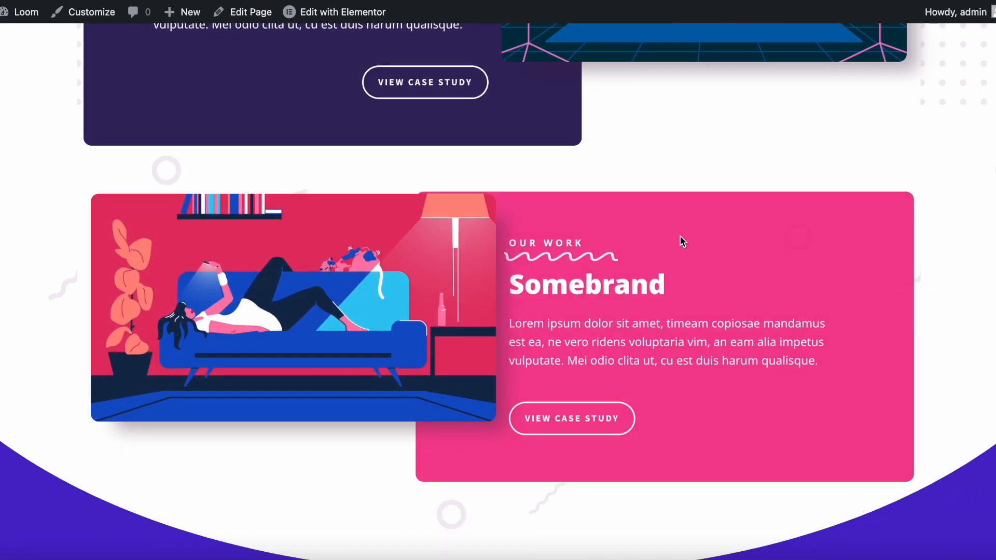
pyautogui.scroll(-5, 680, 242)
pyautogui.scroll(-5, 680, 241)
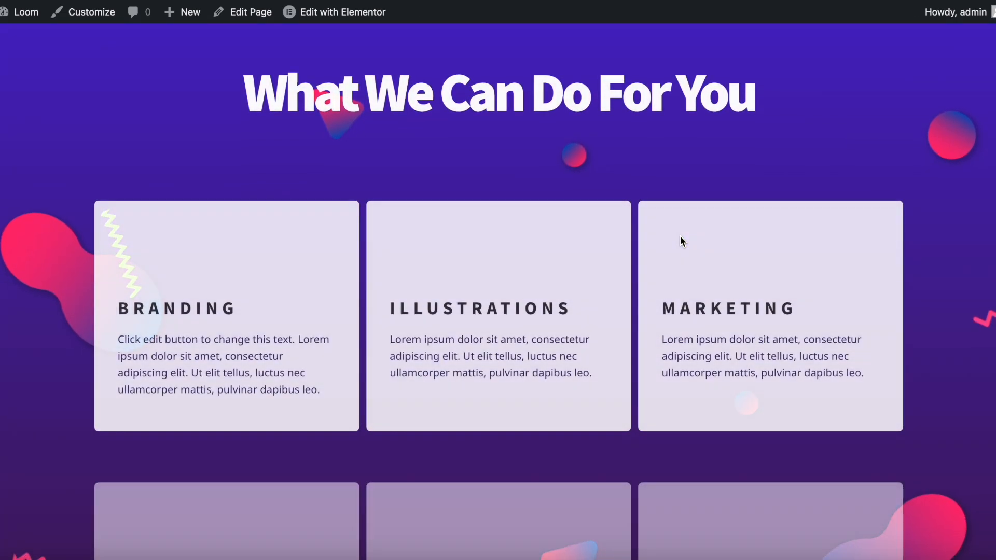
pyautogui.scroll(-3, 680, 241)
pyautogui.scroll(-5, 680, 242)
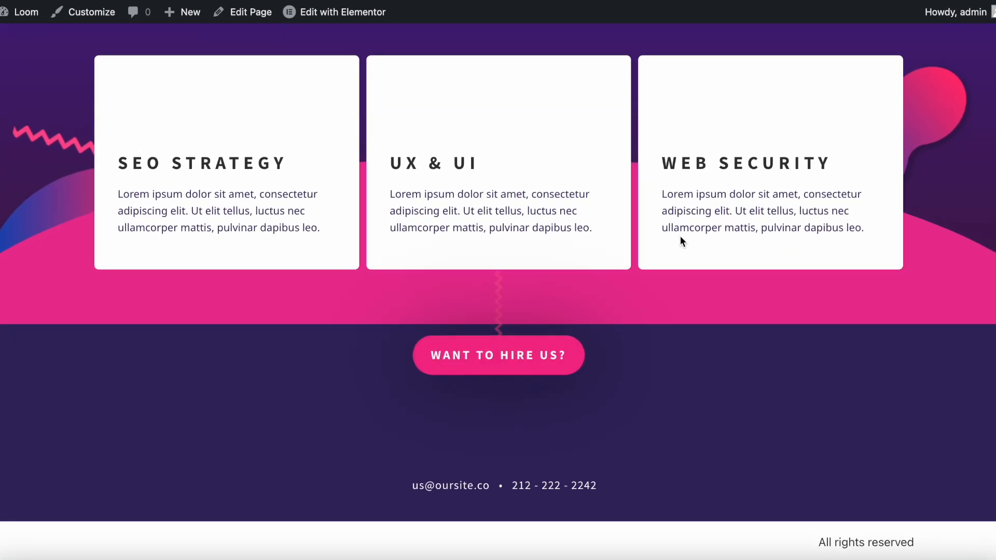
pyautogui.scroll(8, 680, 241)
pyautogui.scroll(8, 681, 241)
pyautogui.scroll(8, 680, 242)
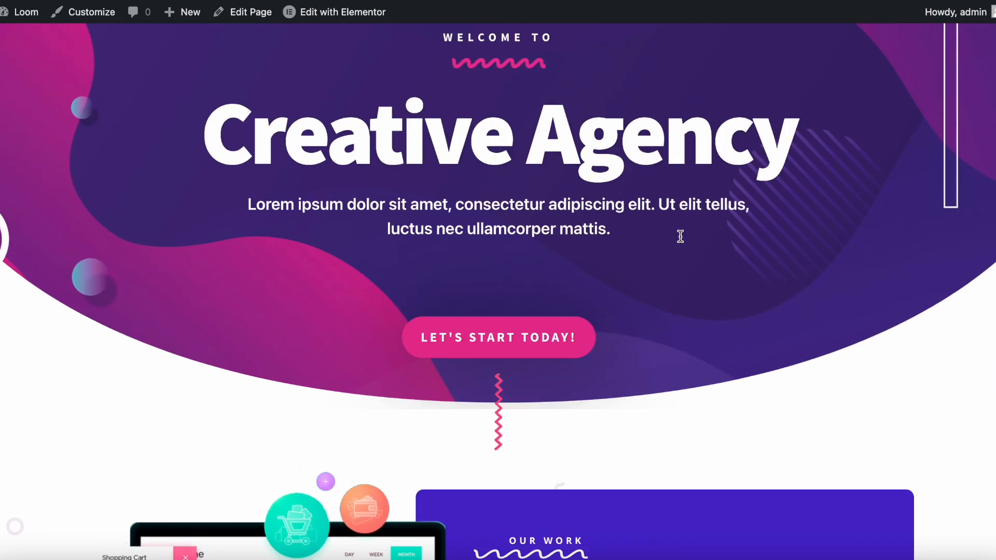
pyautogui.scroll(3, 680, 237)
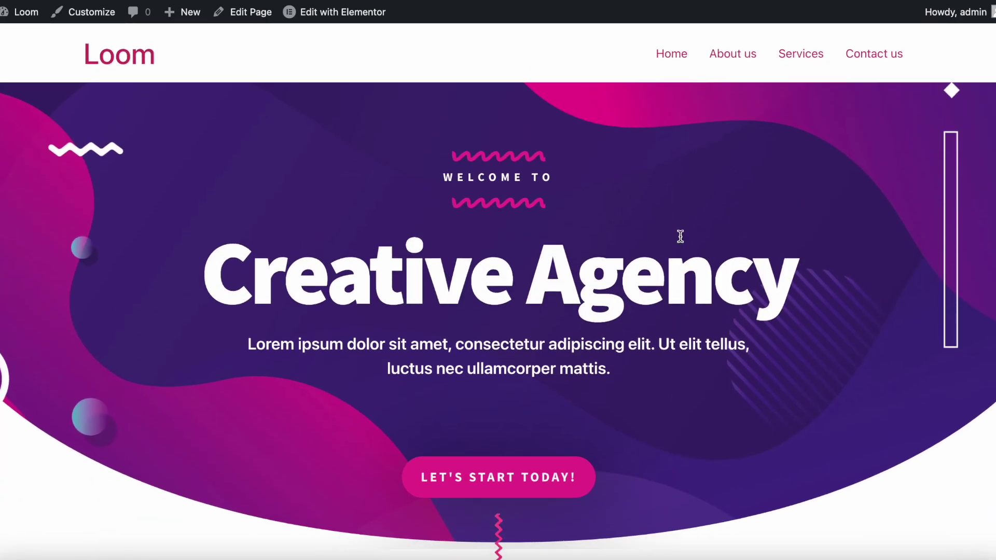
pyautogui.click(733, 53)
pyautogui.scroll(-3, 679, 251)
pyautogui.scroll(-5, 679, 251)
pyautogui.scroll(-3, 679, 251)
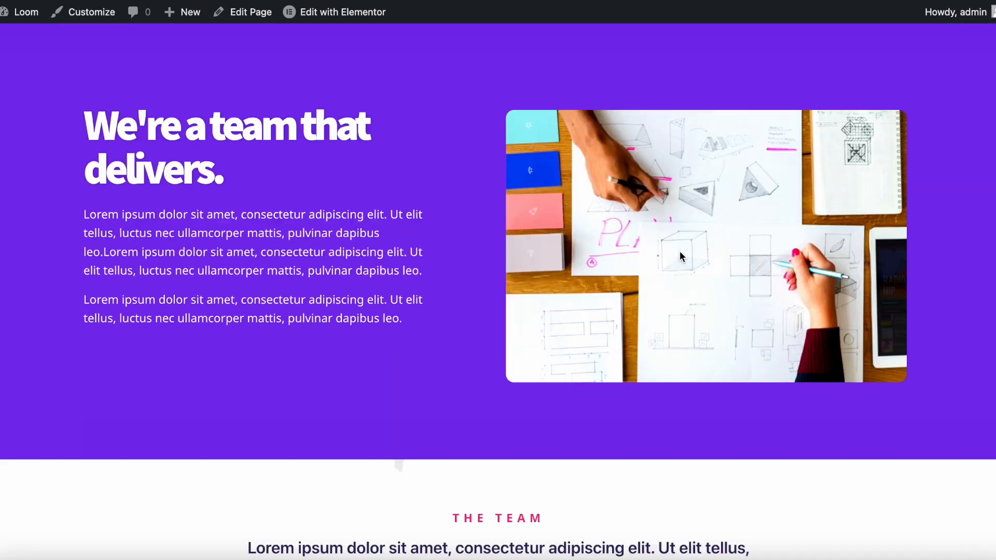
pyautogui.scroll(-6, 679, 252)
pyautogui.scroll(-2, 679, 251)
pyautogui.scroll(-5, 679, 250)
pyautogui.scroll(-5, 679, 250)
pyautogui.scroll(-1, 679, 251)
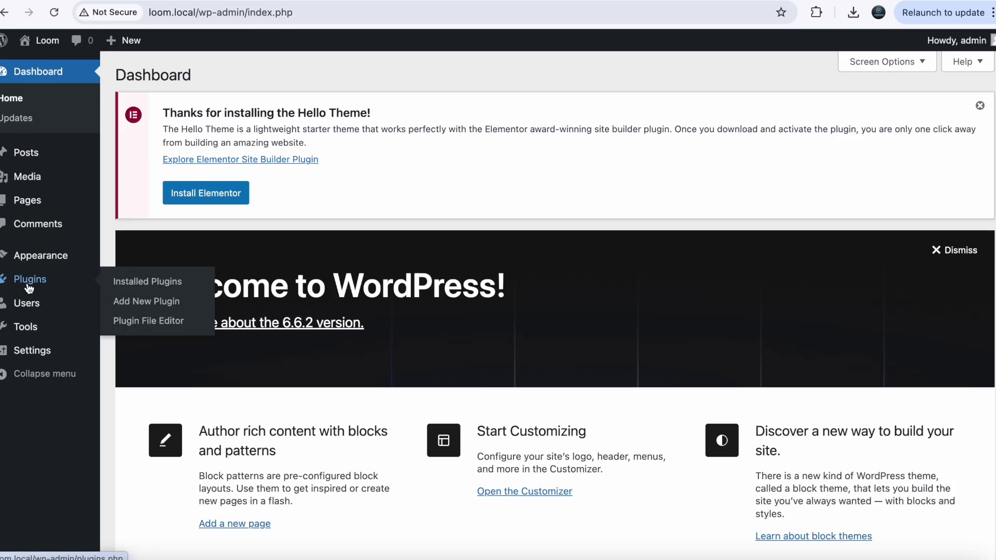
# Step: Search the plugin directory for Elementor and install and activate Elementor Website Builder
pyautogui.click(29, 280)
pyautogui.click(229, 74)
pyautogui.click(819, 248)
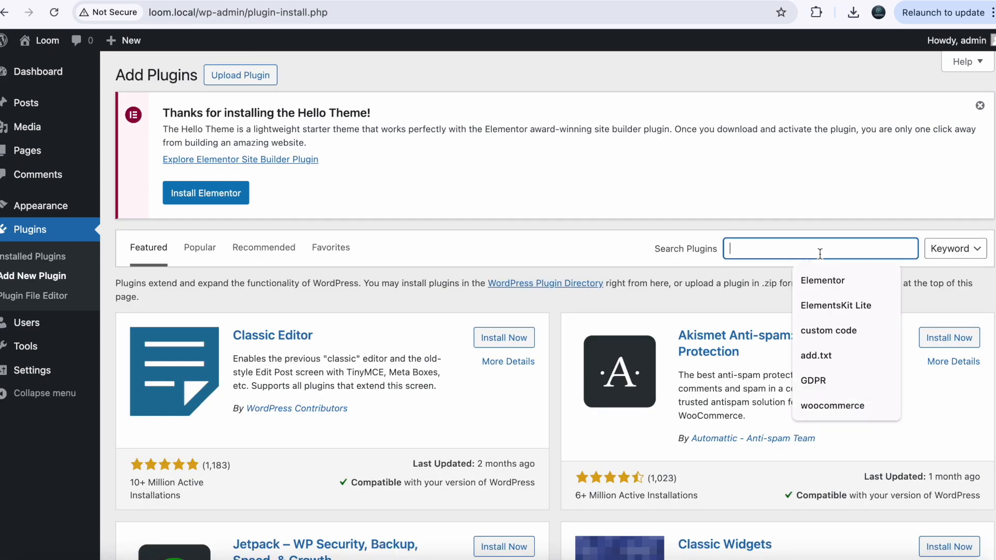
pyautogui.click(825, 280)
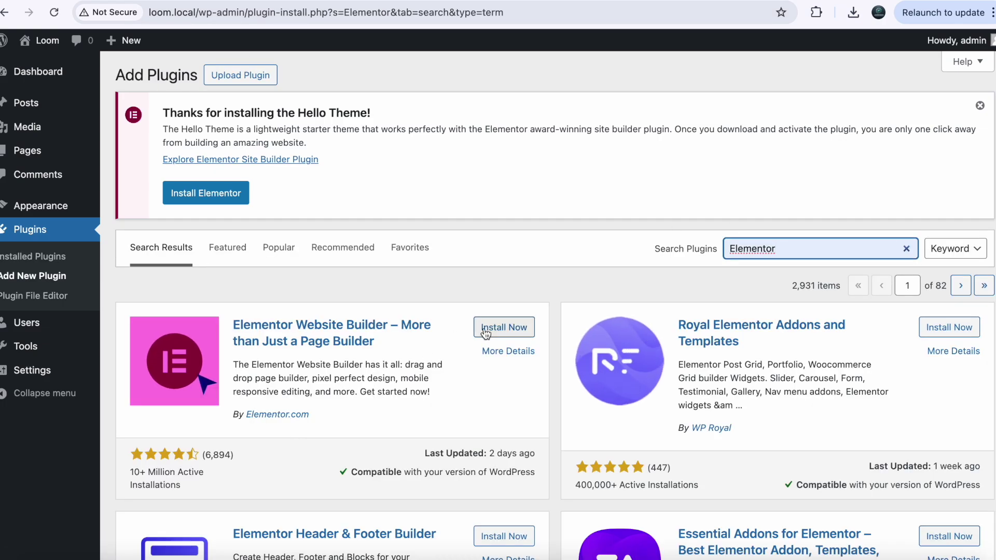
pyautogui.click(503, 327)
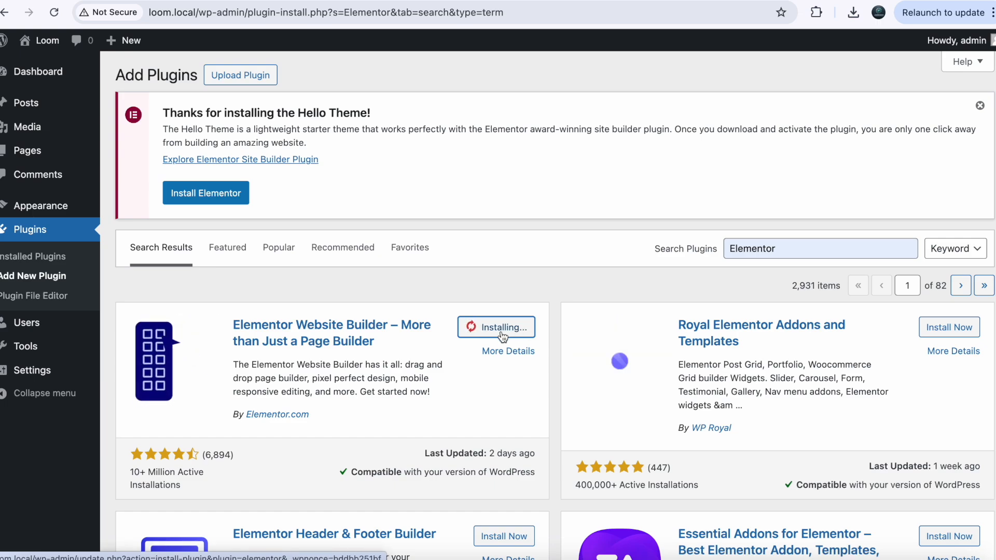
pyautogui.click(510, 326)
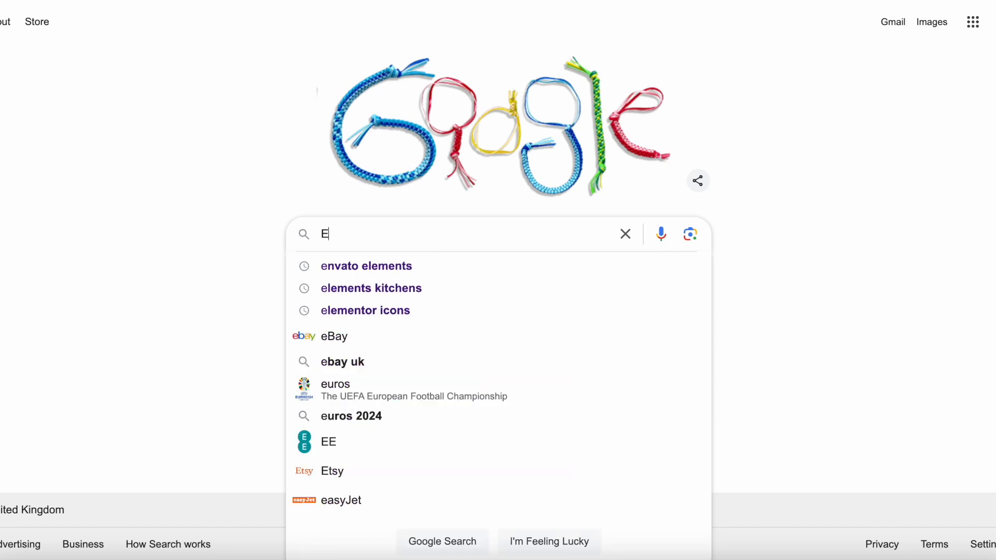
# Step: Search Google for 'envato elements' and open the Envato Elements website
pyautogui.click(399, 266)
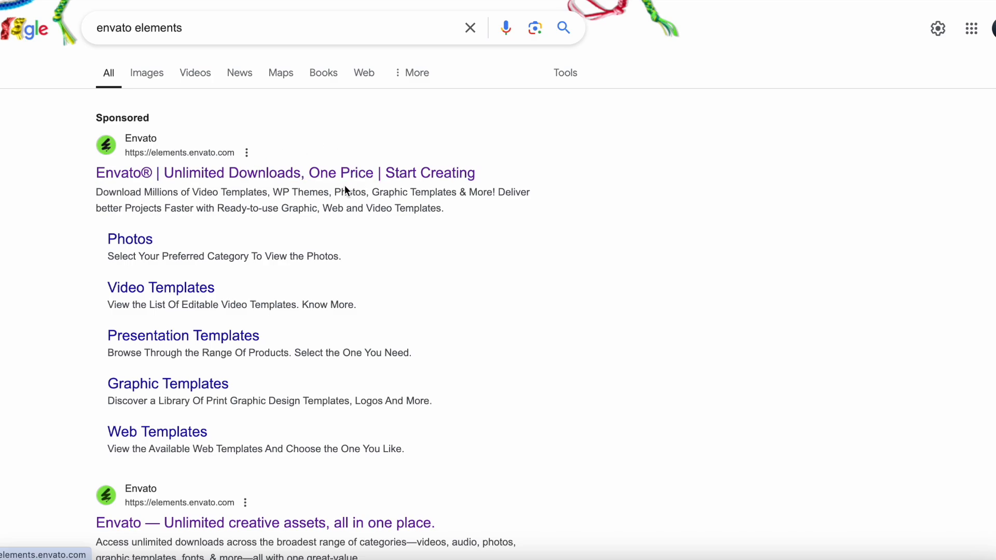
pyautogui.click(331, 173)
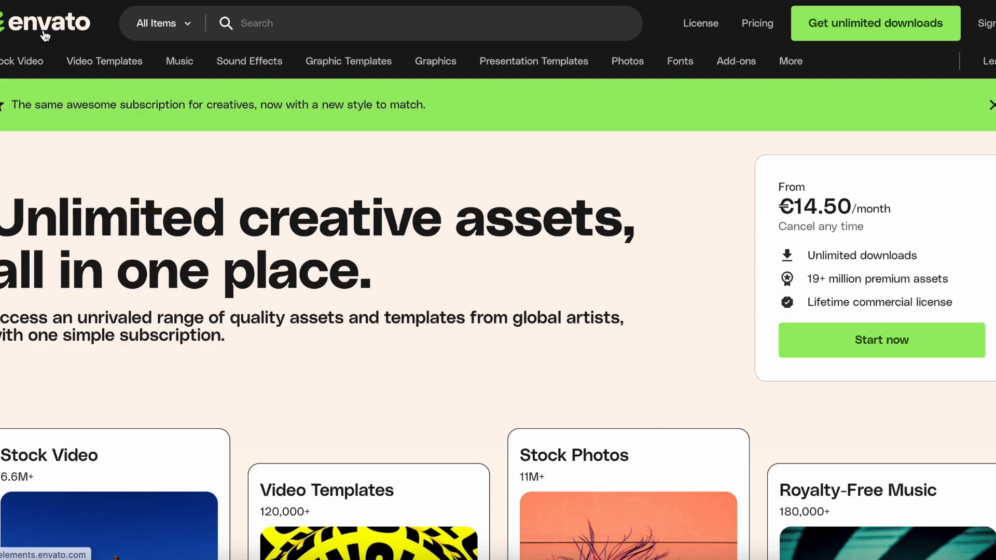
# Step: Search Envato Elements for WordPress 'template kit' limited to the Template Kits category and page through results
pyautogui.click(177, 32)
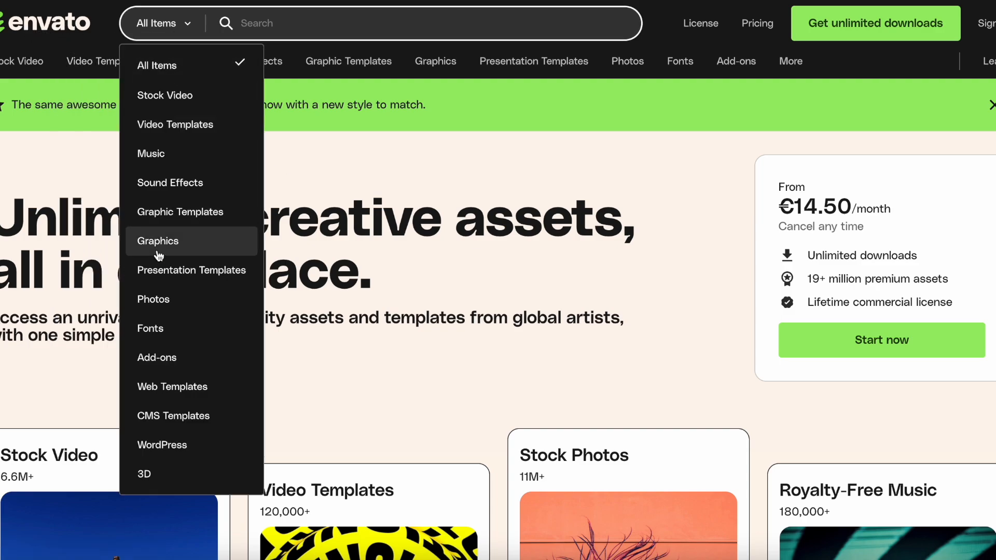
pyautogui.click(175, 447)
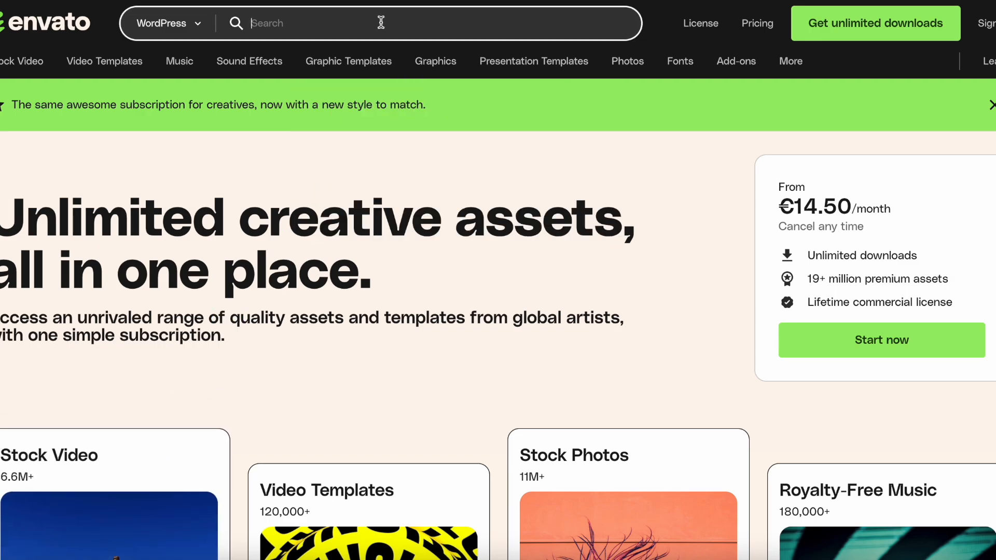
pyautogui.write('ta')
pyautogui.press('BackSpace')
pyautogui.write('empl')
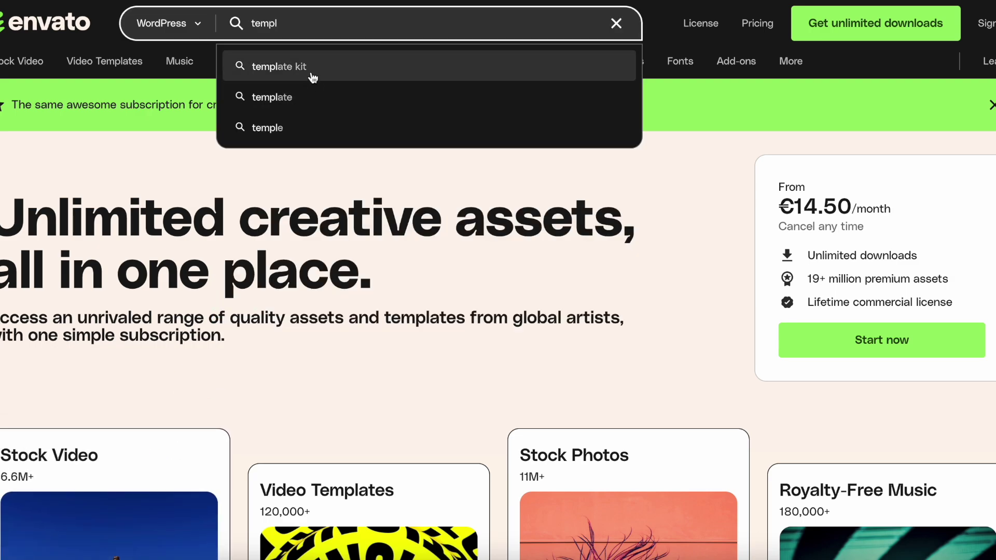
pyautogui.click(313, 67)
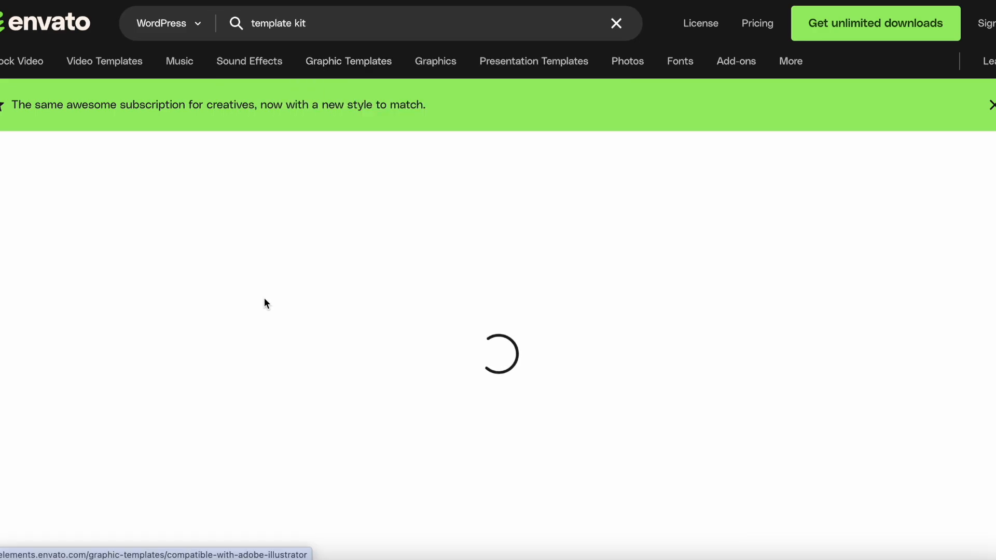
pyautogui.scroll(-6, 264, 297)
pyautogui.scroll(3, 264, 298)
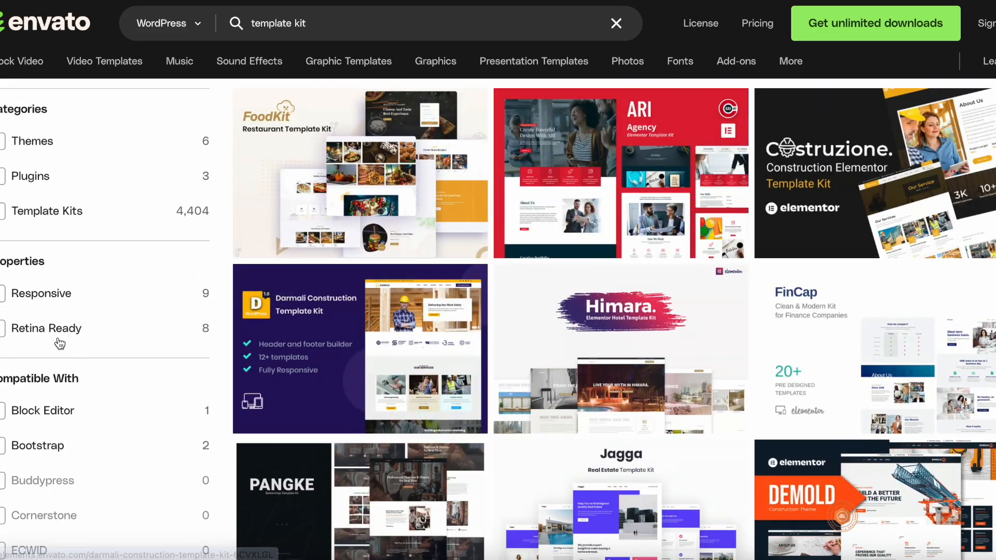
pyautogui.click(15, 211)
pyautogui.moveTo(360, 348)
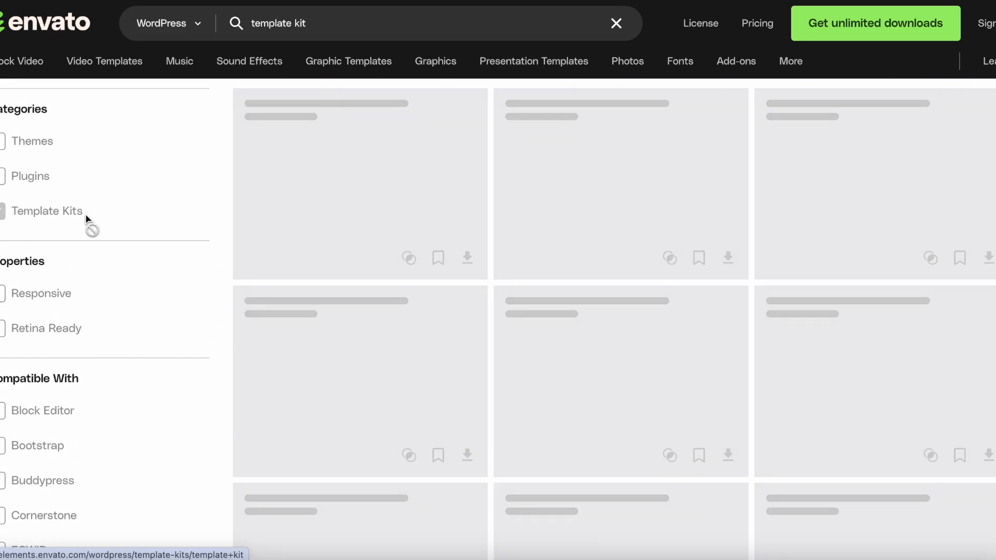
pyautogui.scroll(-8, 450, 328)
pyautogui.scroll(-6, 450, 328)
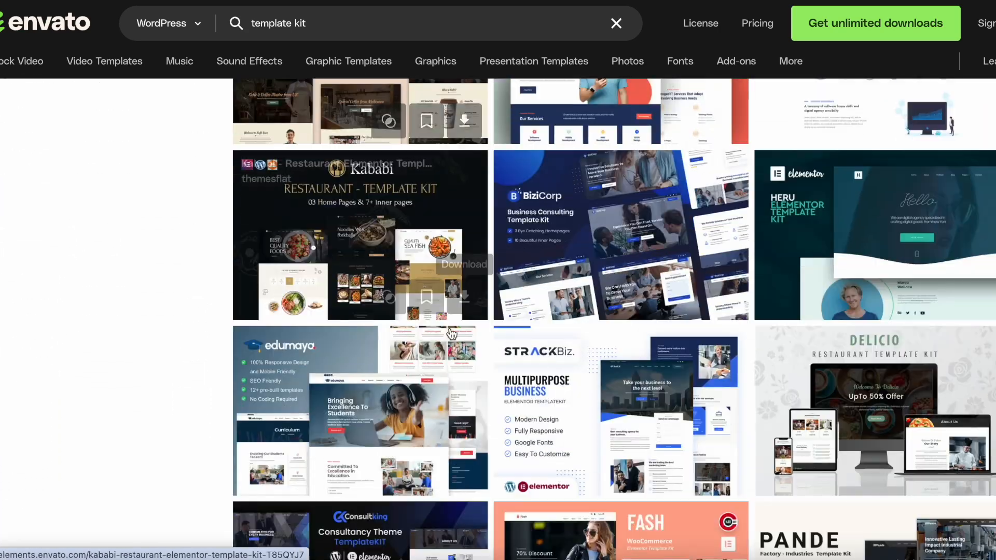
pyautogui.scroll(-4, 450, 328)
pyautogui.scroll(-4, 449, 328)
pyautogui.scroll(-5, 450, 333)
pyautogui.scroll(-5, 450, 333)
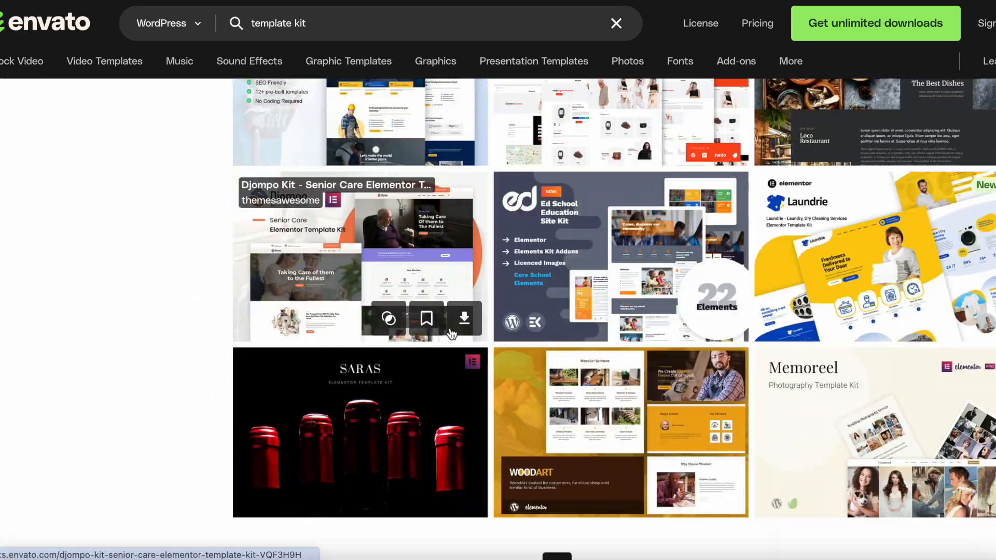
pyautogui.scroll(-6, 450, 332)
pyautogui.scroll(-1, 545, 273)
pyautogui.click(620, 201)
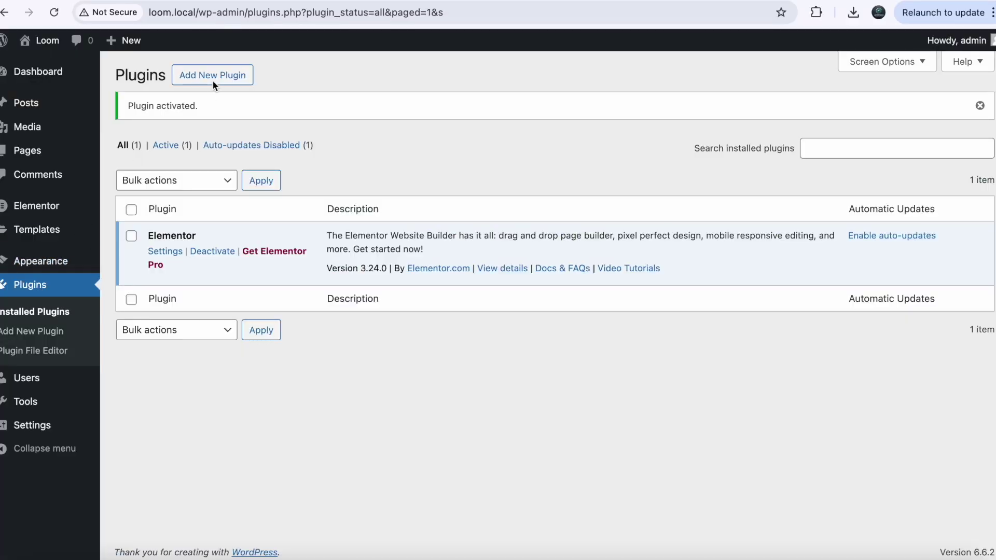
# Step: Search for 'envato elements' and install and activate the Envato Elements plugin
pyautogui.click(213, 75)
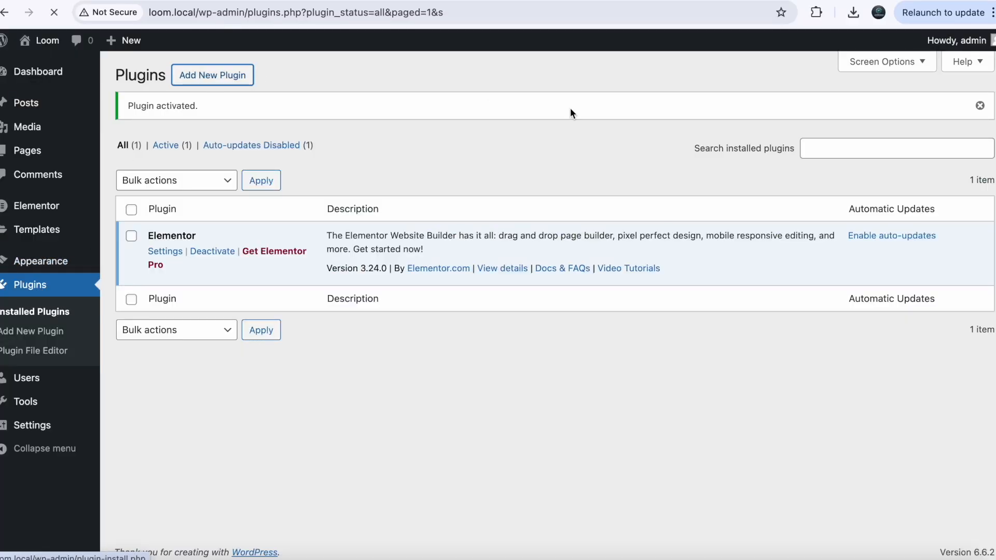
pyautogui.click(820, 116)
pyautogui.write('enva')
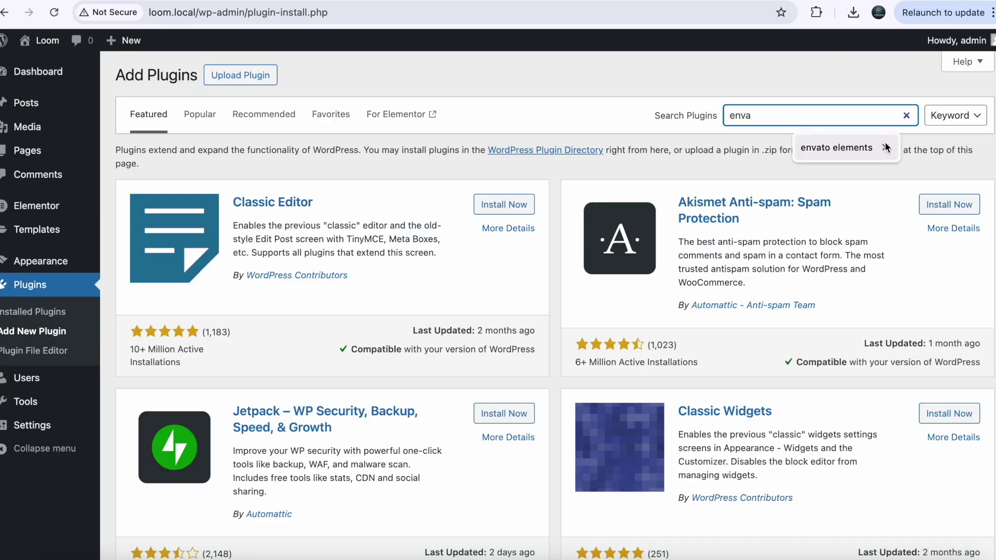
pyautogui.click(848, 144)
pyautogui.press('Return')
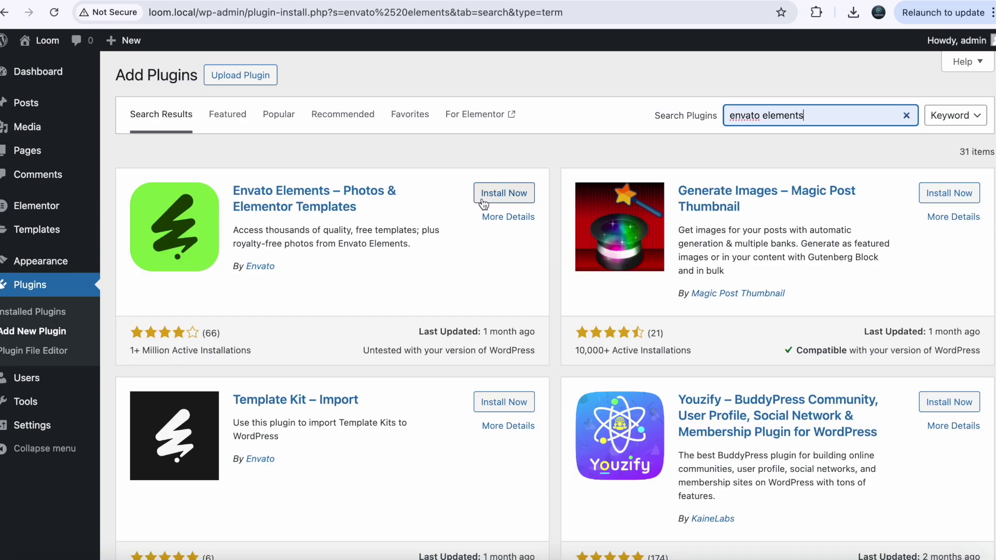
pyautogui.click(504, 193)
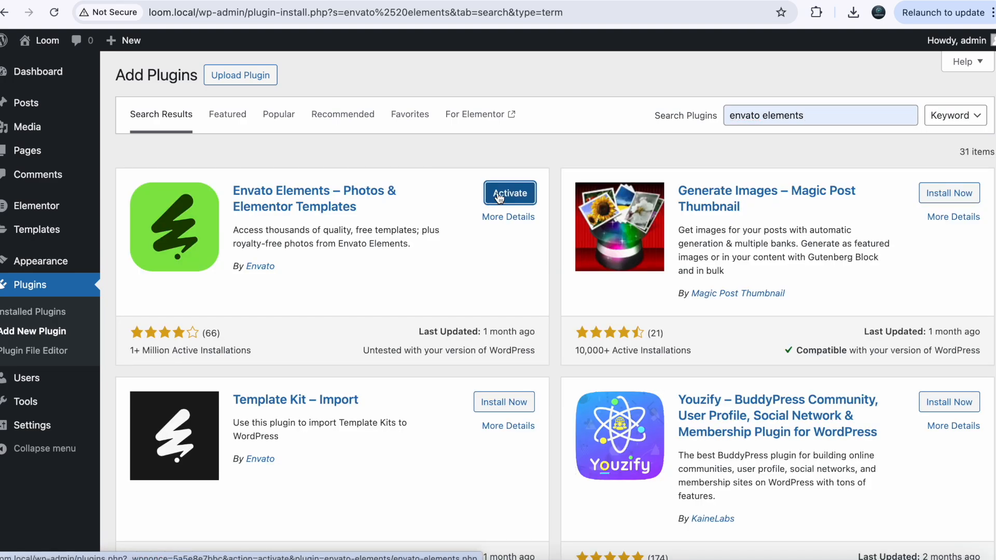
pyautogui.click(505, 193)
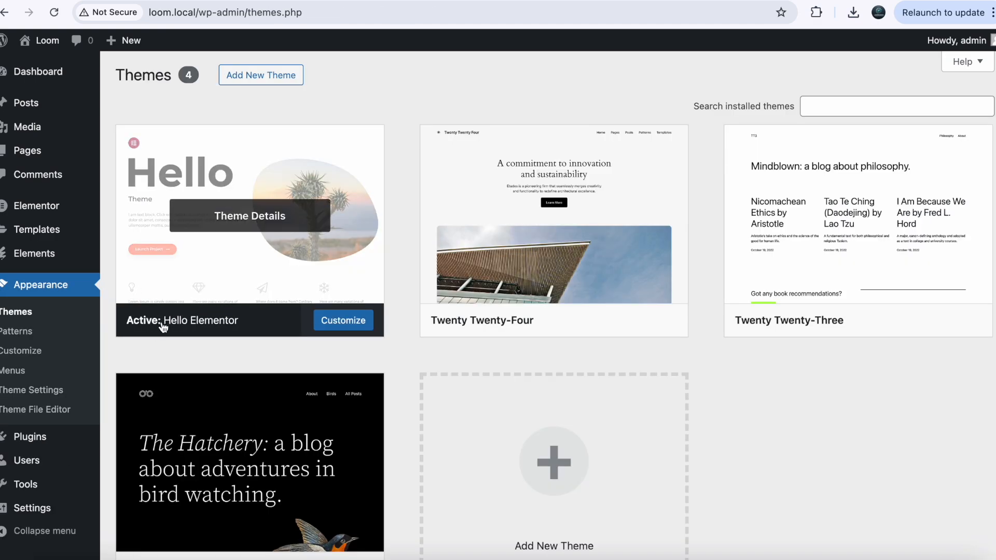
# Step: View the Hello Elementor theme details under Appearance > Themes and close them
pyautogui.click(150, 327)
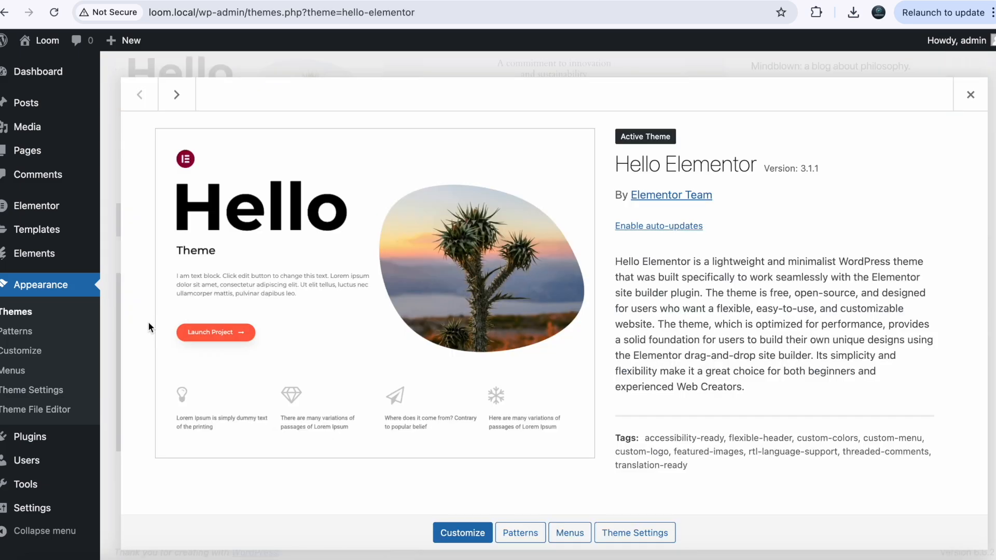
pyautogui.click(28, 288)
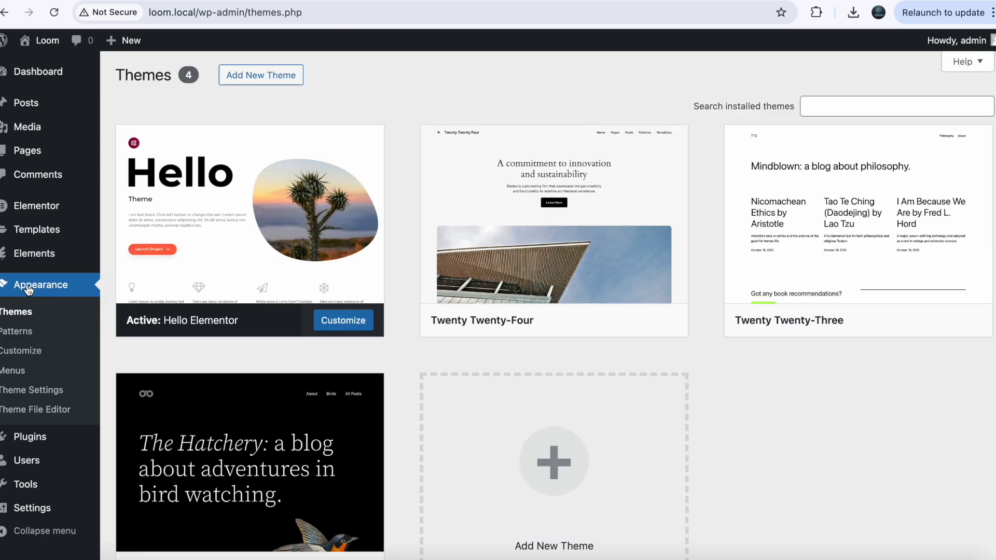
# Step: Create and publish a page titled Home and open it in Elementor
pyautogui.click(26, 151)
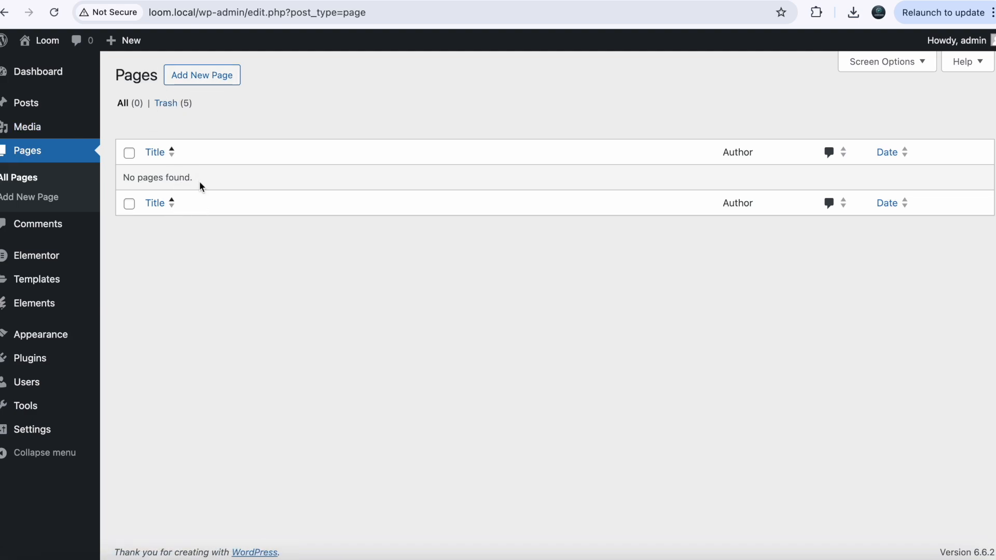
pyautogui.click(202, 75)
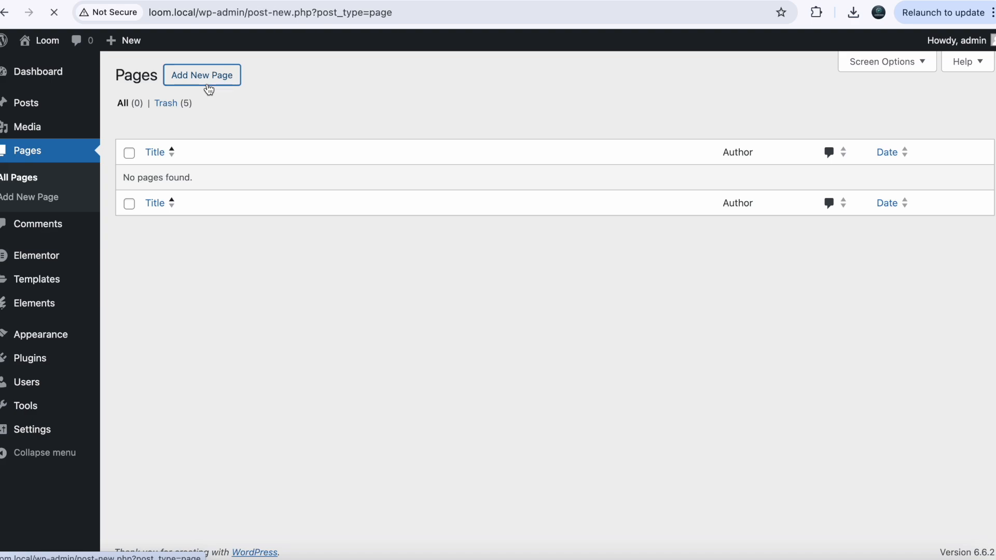
pyautogui.write('H')
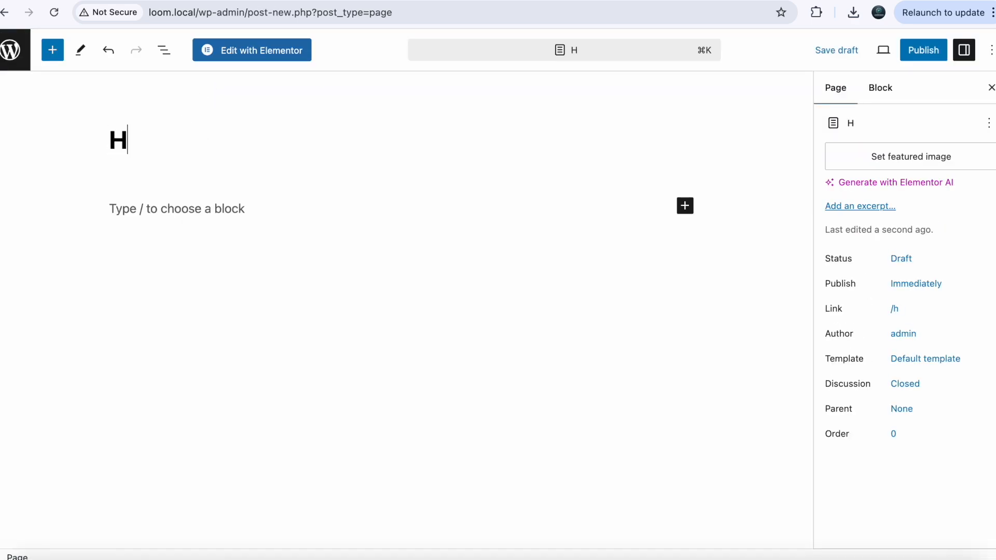
pyautogui.write('ome')
pyautogui.click(923, 49)
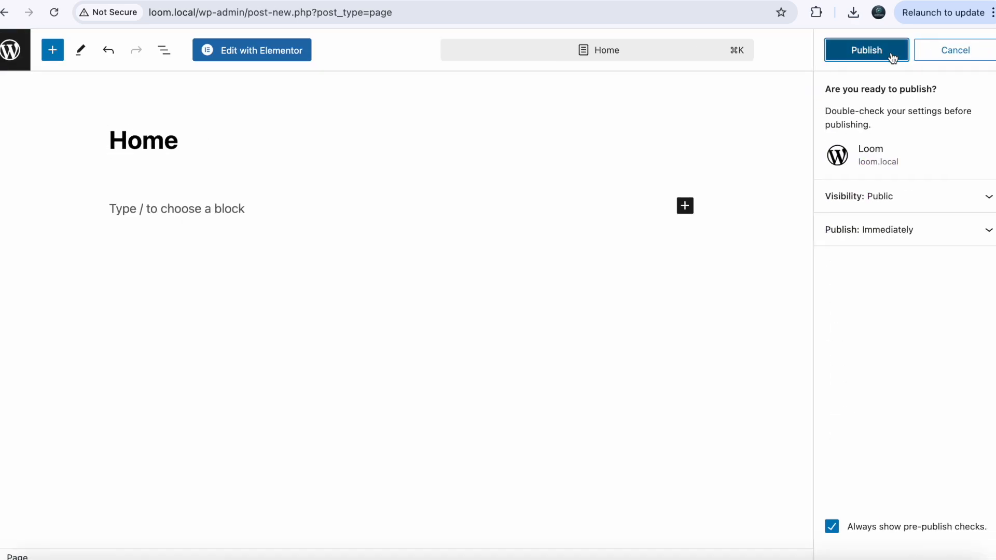
pyautogui.click(865, 50)
pyautogui.click(228, 57)
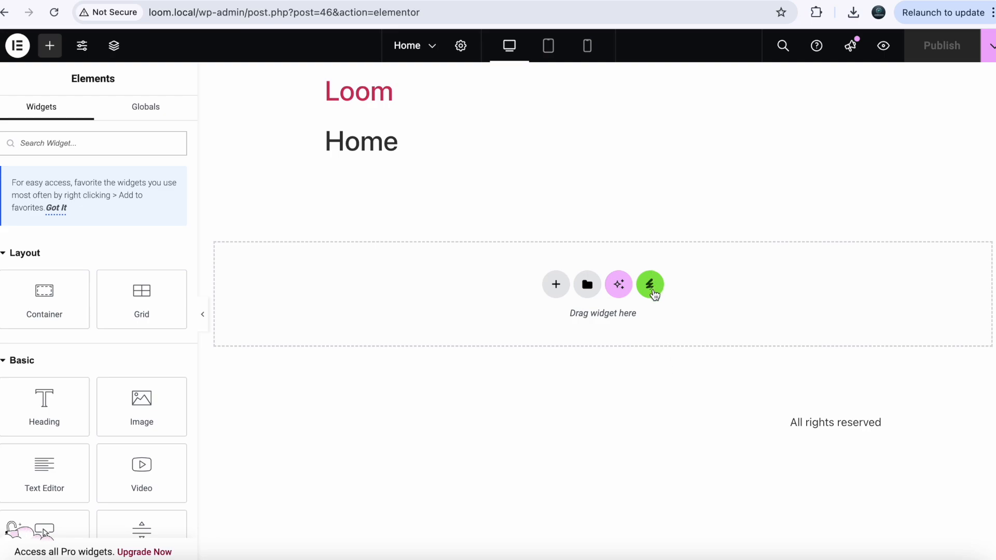
# Step: Open the Envato Elements template kit library and browse pages of free kits
pyautogui.click(651, 285)
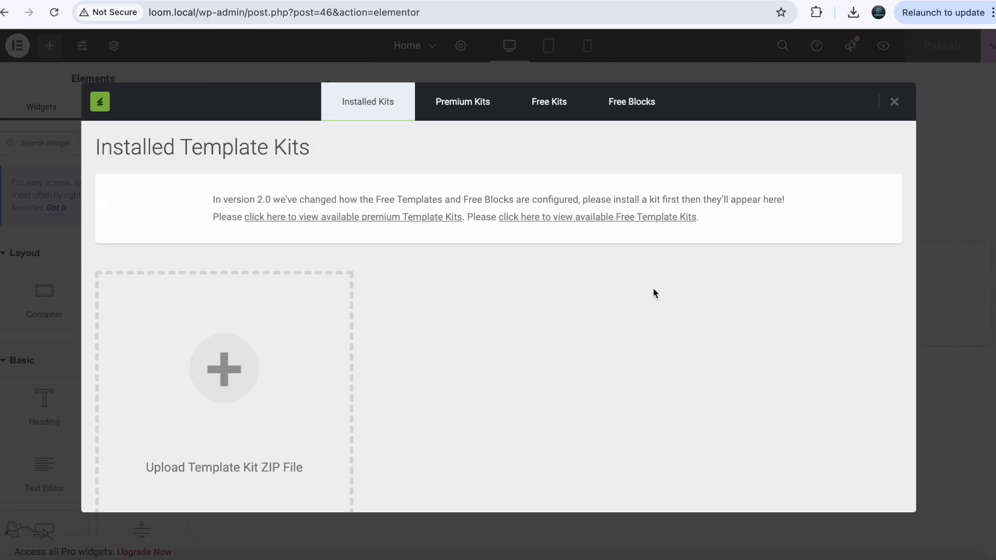
pyautogui.scroll(-2, 609, 355)
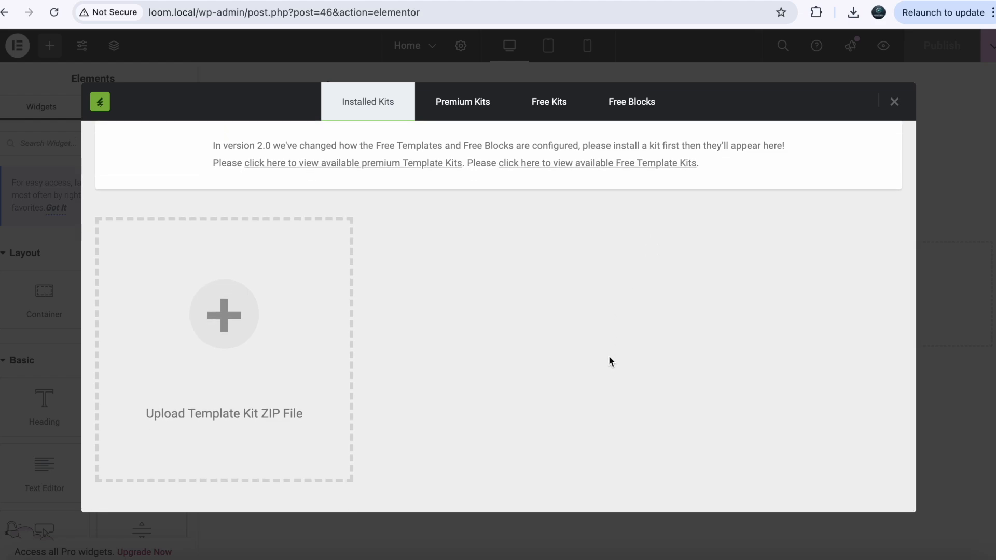
pyautogui.scroll(2, 608, 356)
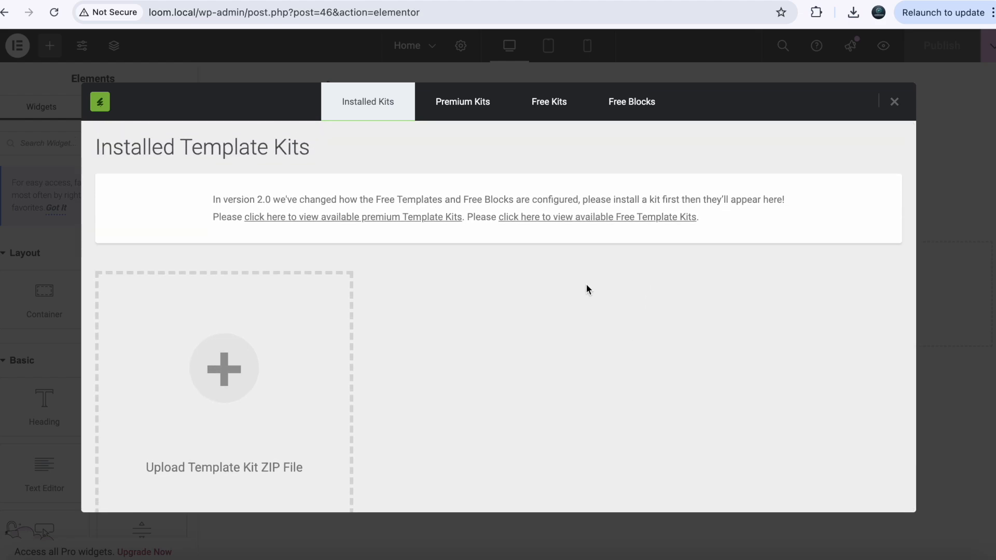
pyautogui.click(546, 106)
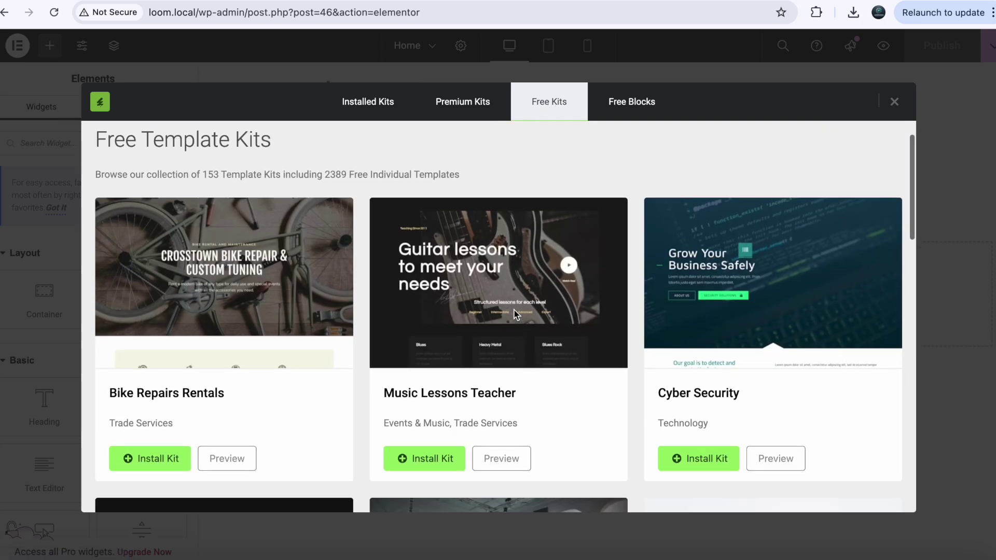
pyautogui.scroll(-5, 517, 272)
pyautogui.scroll(-10, 514, 309)
pyautogui.scroll(-10, 514, 308)
pyautogui.click(445, 457)
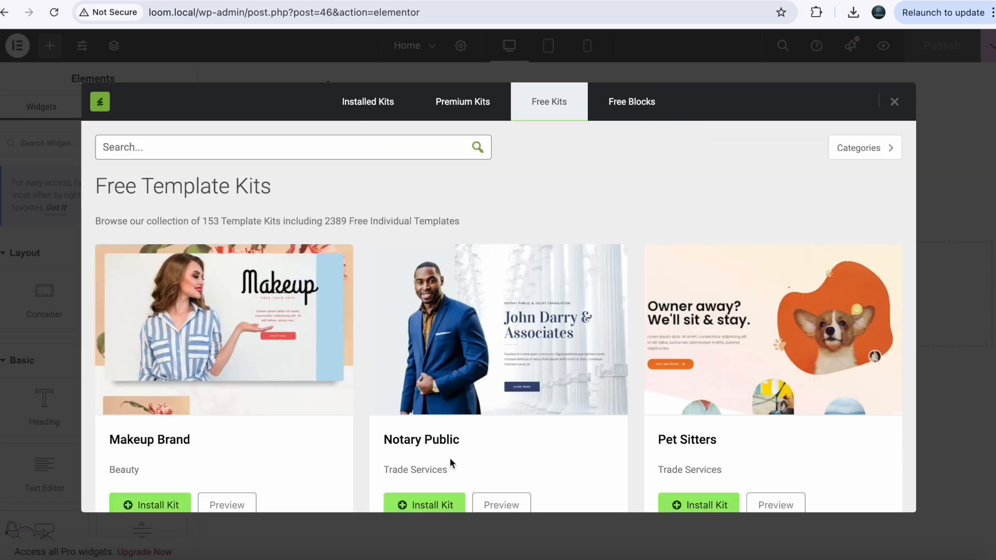
pyautogui.scroll(-10, 450, 463)
pyautogui.scroll(-10, 451, 465)
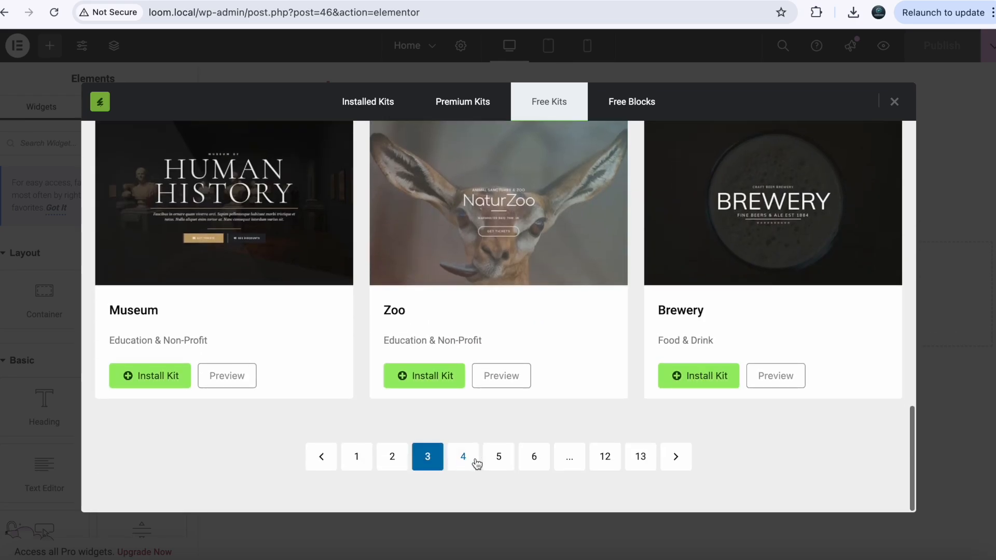
pyautogui.click(615, 461)
pyautogui.scroll(-5, 616, 389)
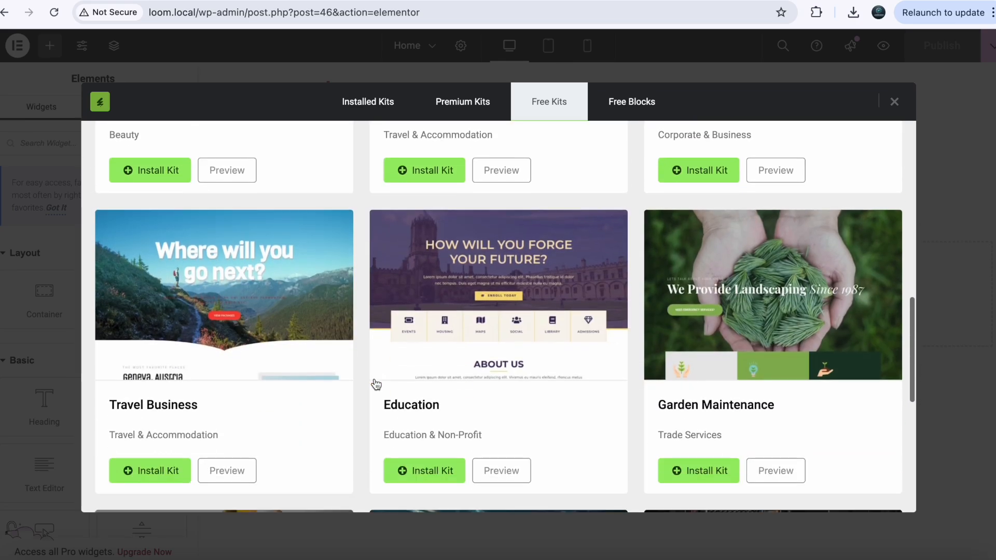
pyautogui.scroll(-10, 376, 384)
pyautogui.scroll(10, 375, 378)
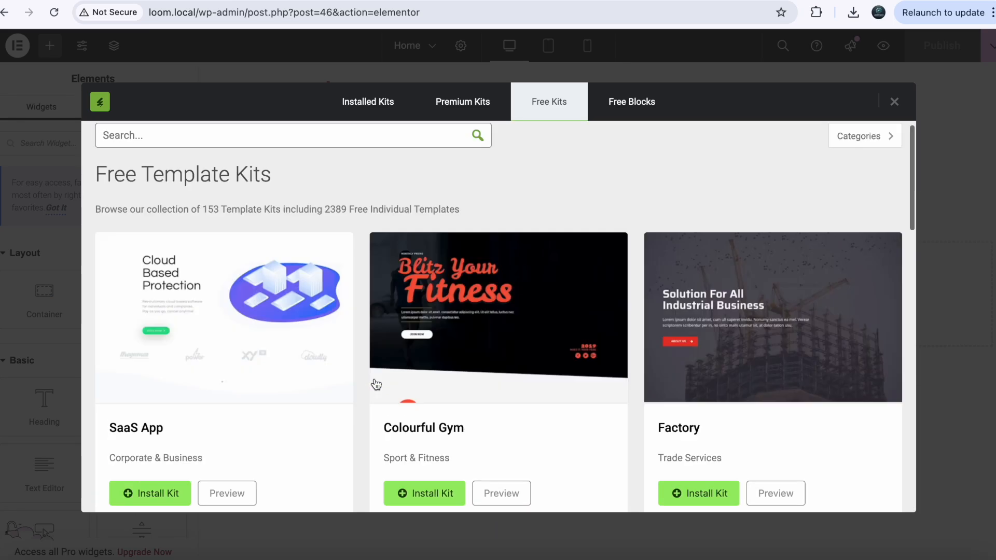
# Step: Search the free kits for 'web' and install the Web Agency kit
pyautogui.click(217, 157)
pyautogui.write('web')
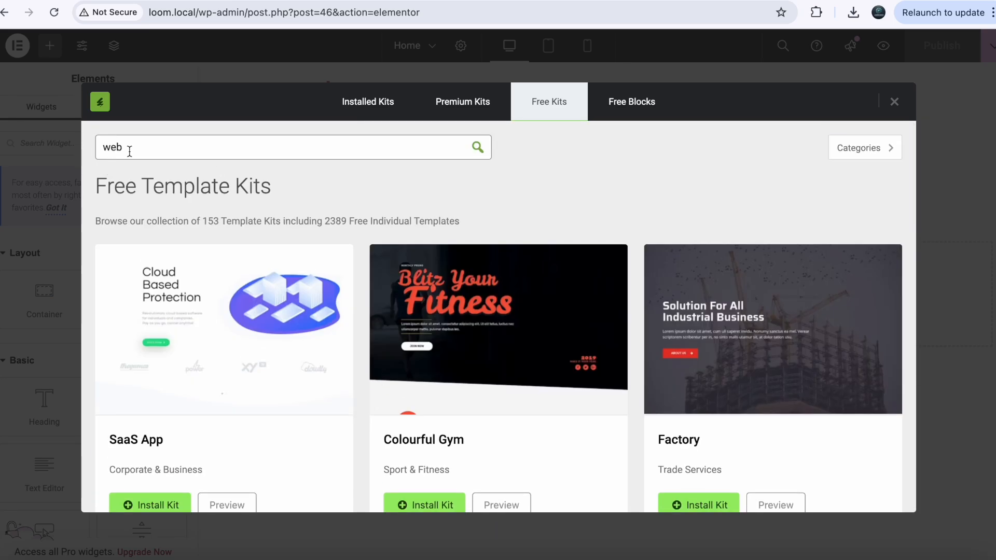
pyautogui.press('Return')
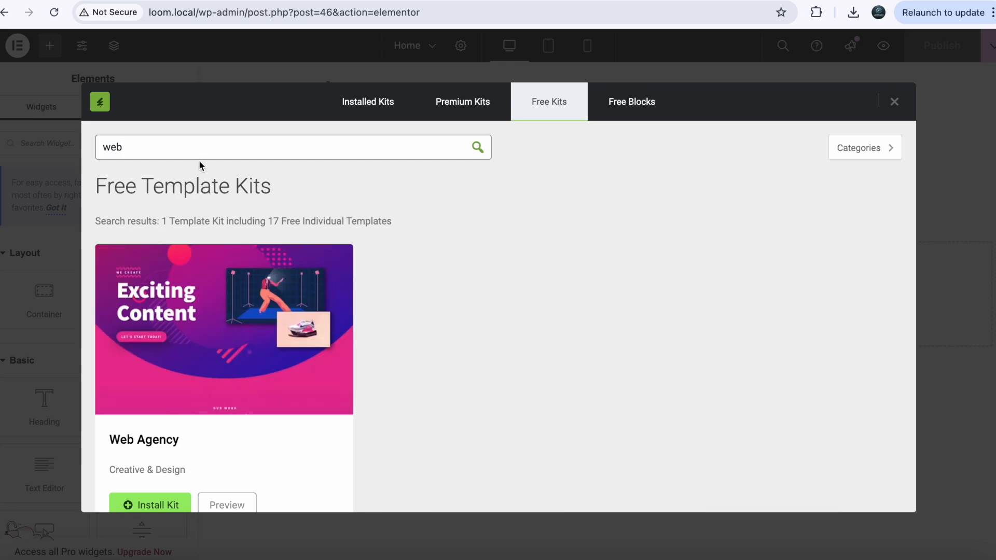
pyautogui.scroll(-1, 218, 273)
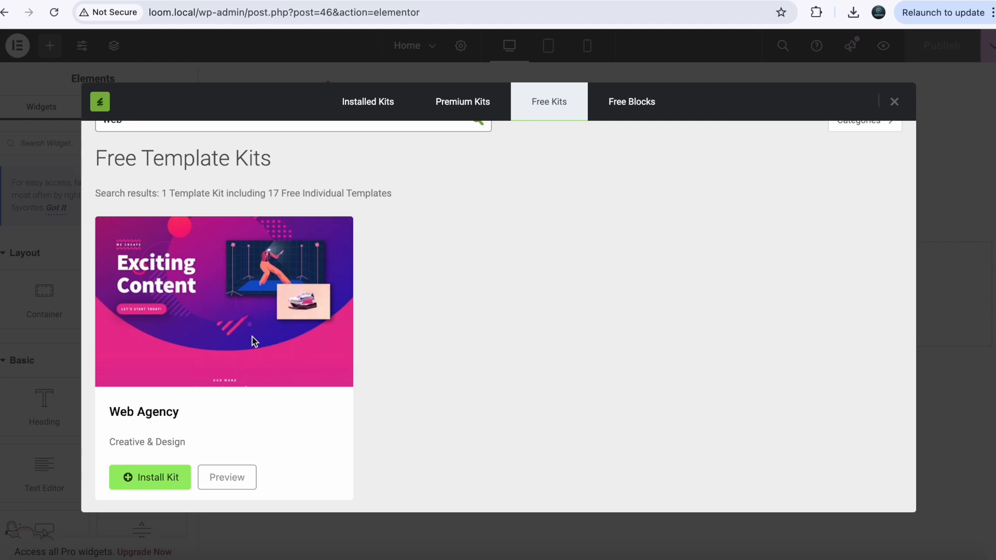
pyautogui.scroll(-1, 236, 368)
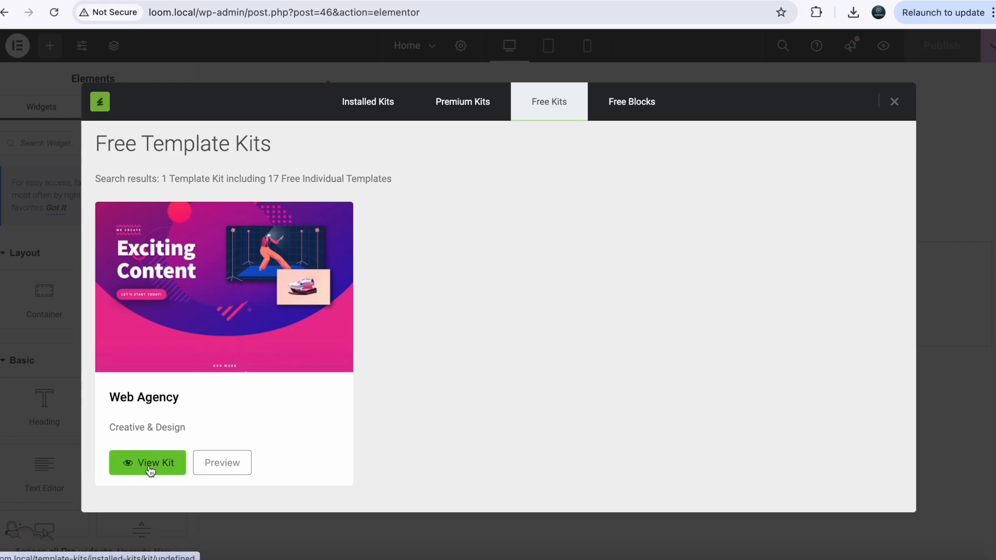
pyautogui.click(149, 465)
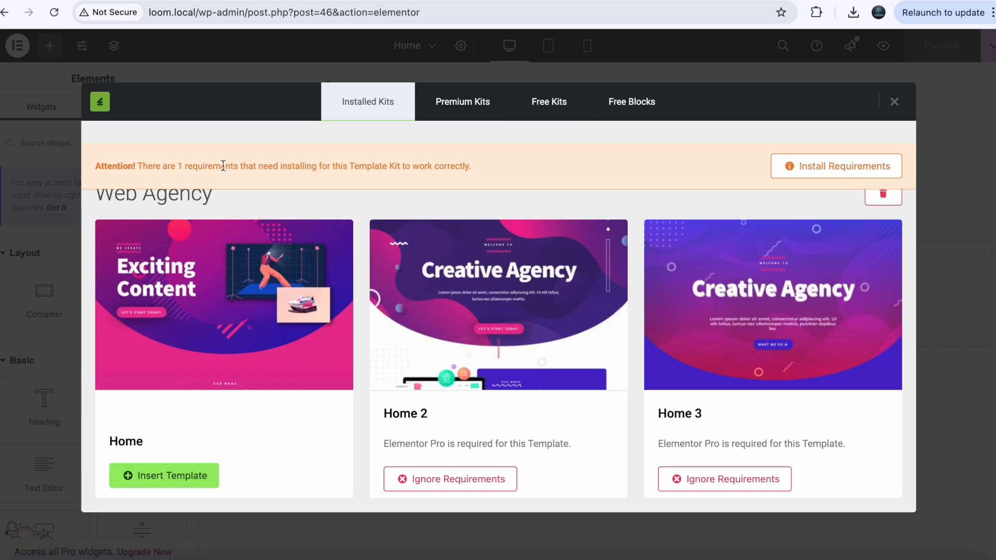
# Step: Attempt to install the kit's Elementor Pro requirement and dismiss the notice
pyautogui.click(842, 169)
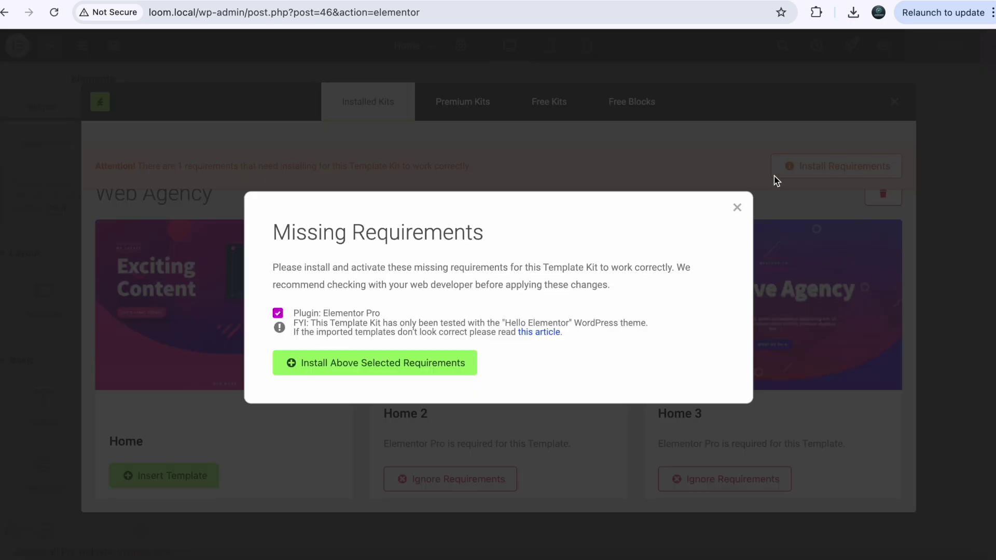
pyautogui.click(361, 366)
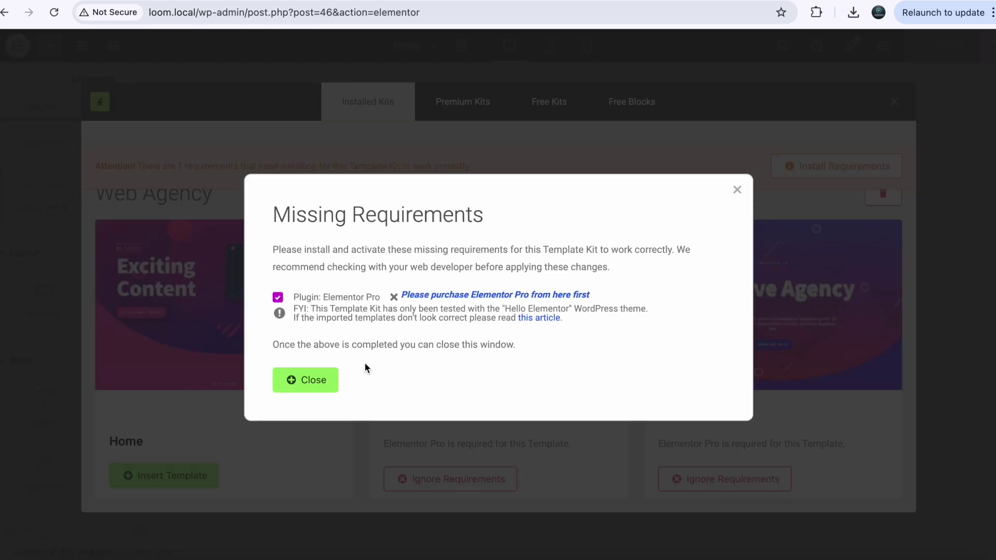
pyautogui.click(312, 384)
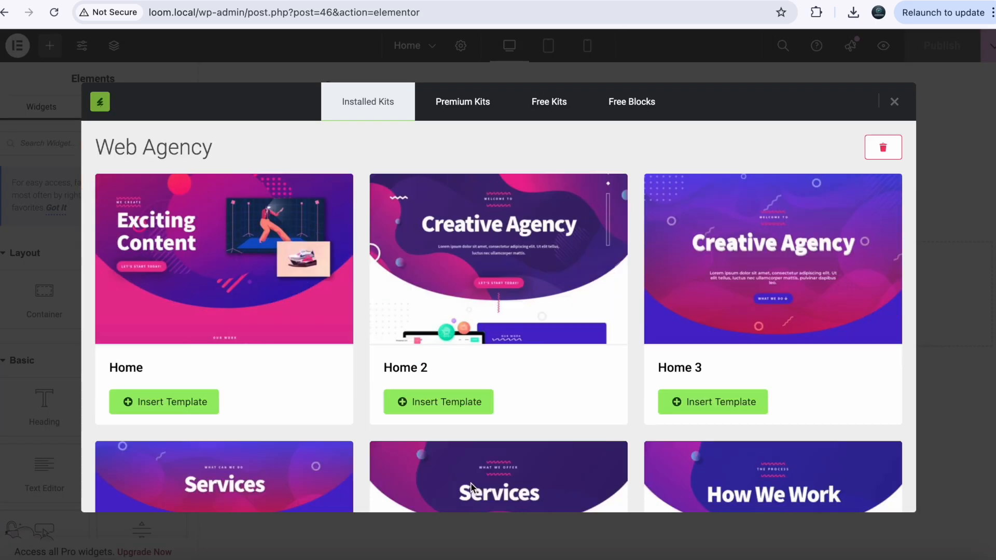
# Step: Preview the Home 2 template and insert it into the Home page
pyautogui.click(548, 261)
pyautogui.scroll(-5, 507, 297)
pyautogui.scroll(5, 506, 296)
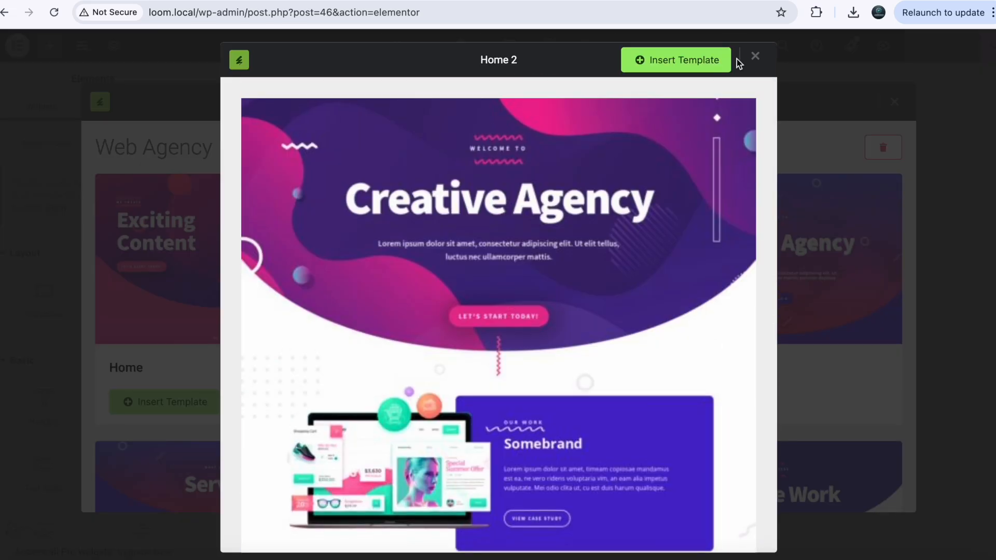
pyautogui.click(755, 56)
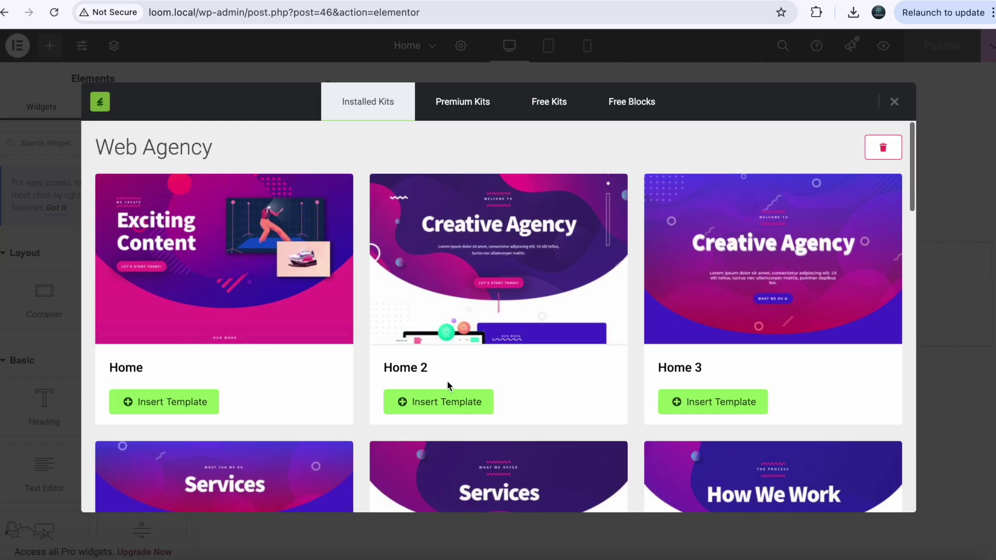
pyautogui.click(442, 405)
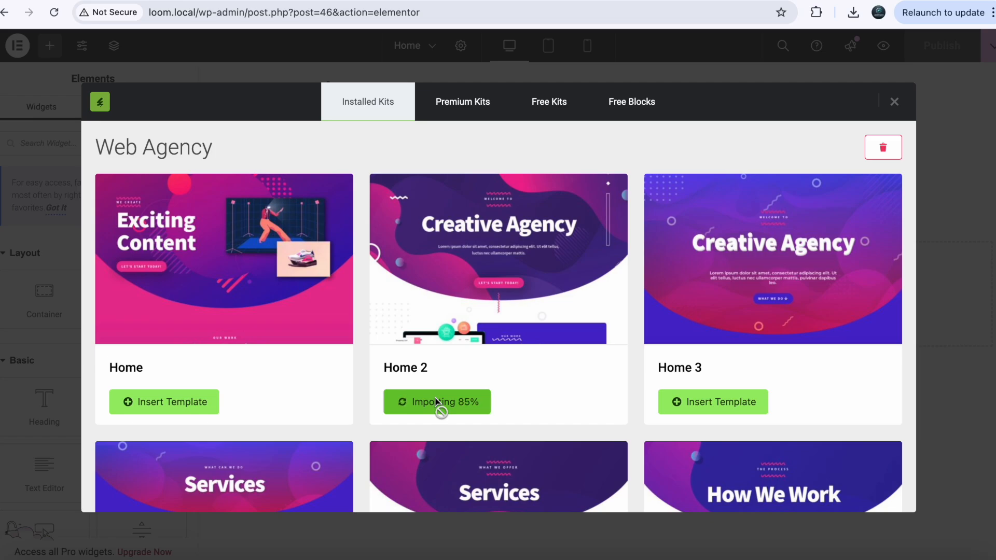
pyautogui.scroll(-10, 442, 398)
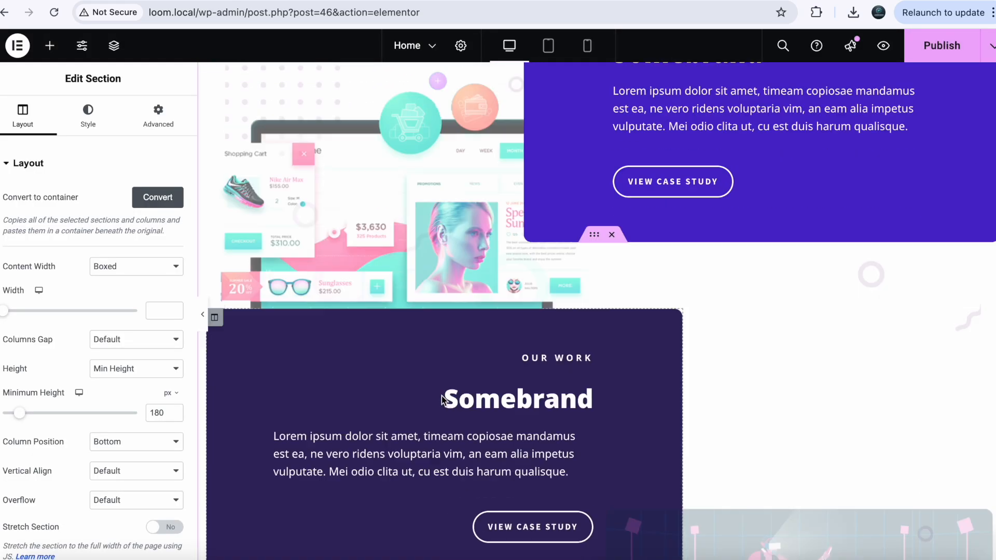
pyautogui.scroll(-10, 441, 396)
pyautogui.scroll(-10, 441, 396)
pyautogui.scroll(15, 441, 395)
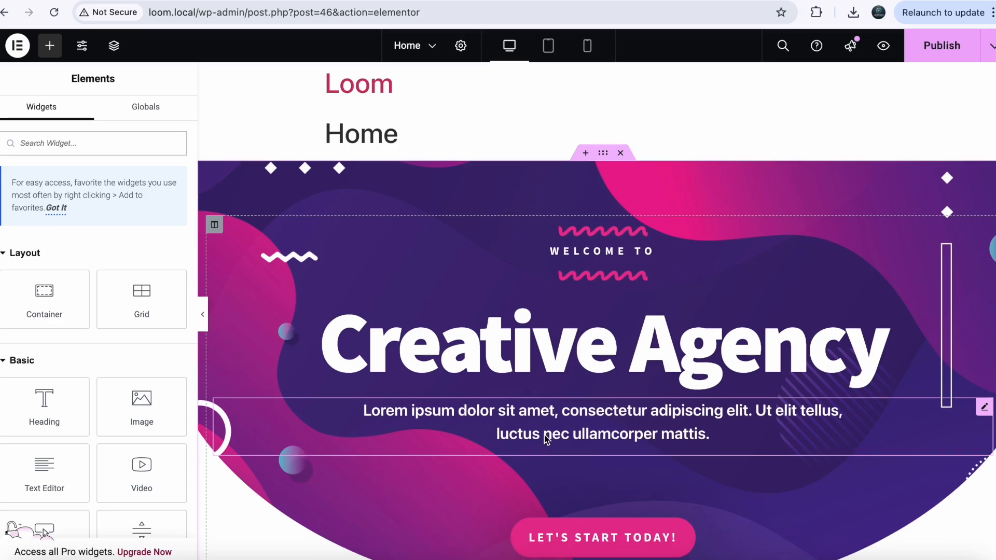
pyautogui.scroll(-10, 545, 435)
pyautogui.scroll(-8, 544, 435)
pyautogui.scroll(-5, 544, 440)
pyautogui.scroll(10, 543, 440)
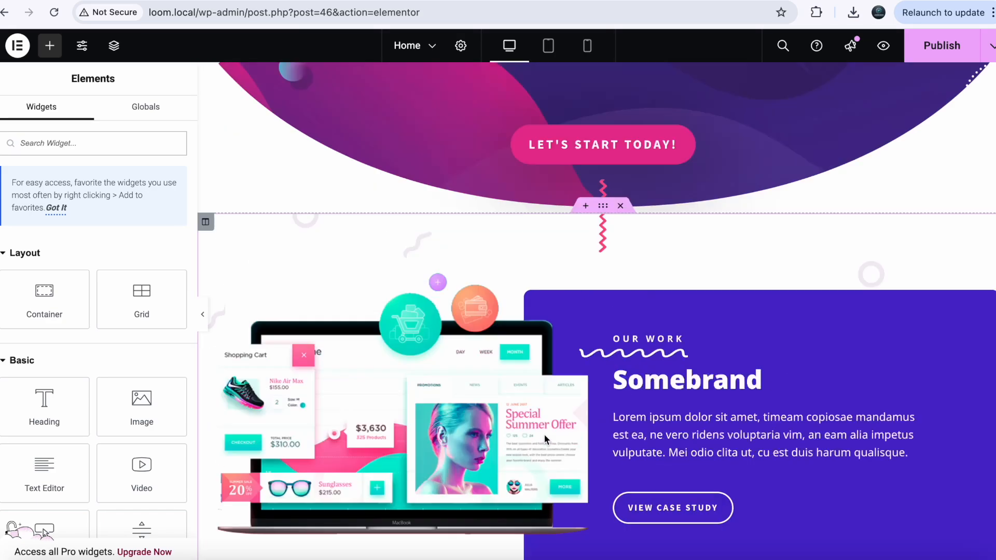
pyautogui.scroll(5, 544, 440)
pyautogui.scroll(-2, 483, 417)
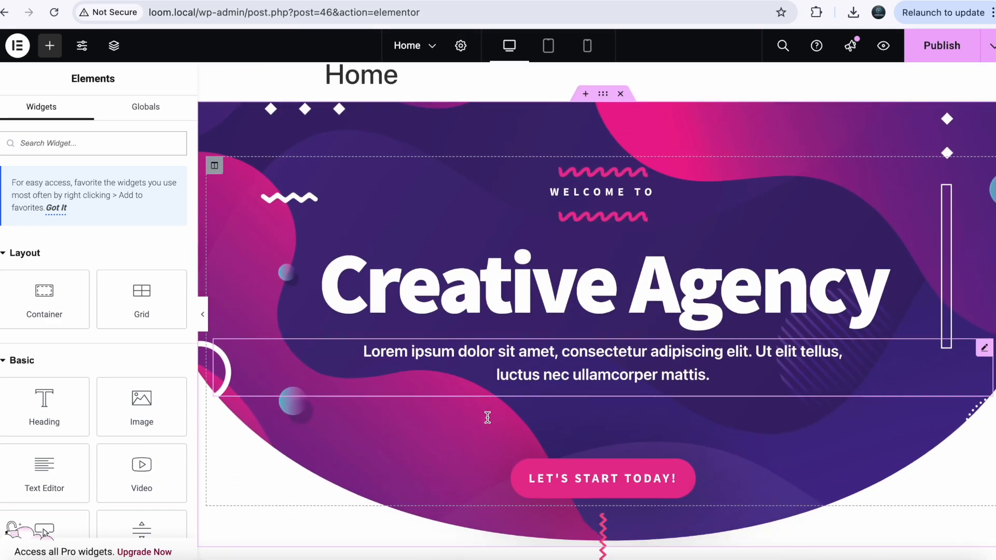
# Step: Select the hero text and Our Work mockup image, browse the Media Library, and close it unchanged
pyautogui.click(572, 358)
pyautogui.scroll(-10, 572, 359)
pyautogui.click(364, 291)
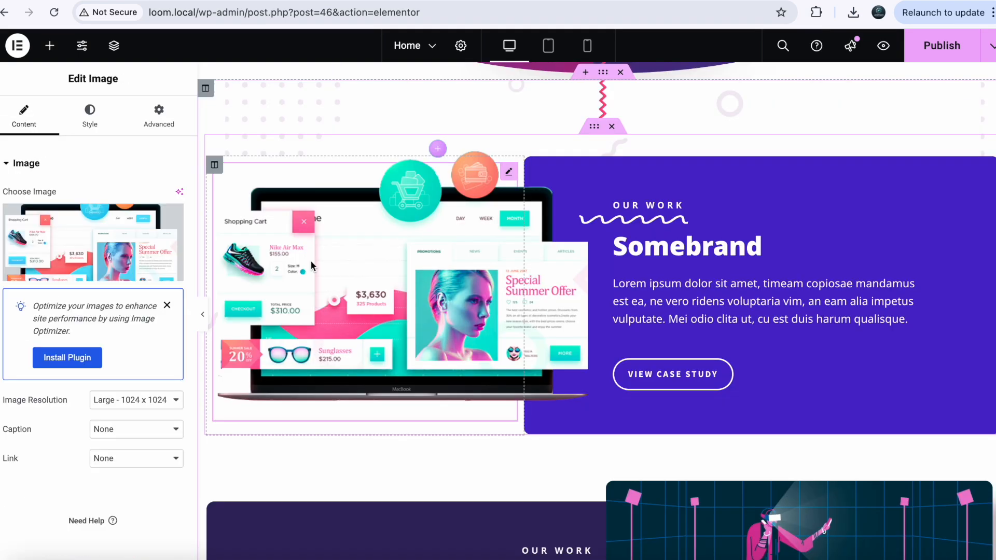
pyautogui.click(166, 307)
pyautogui.click(55, 242)
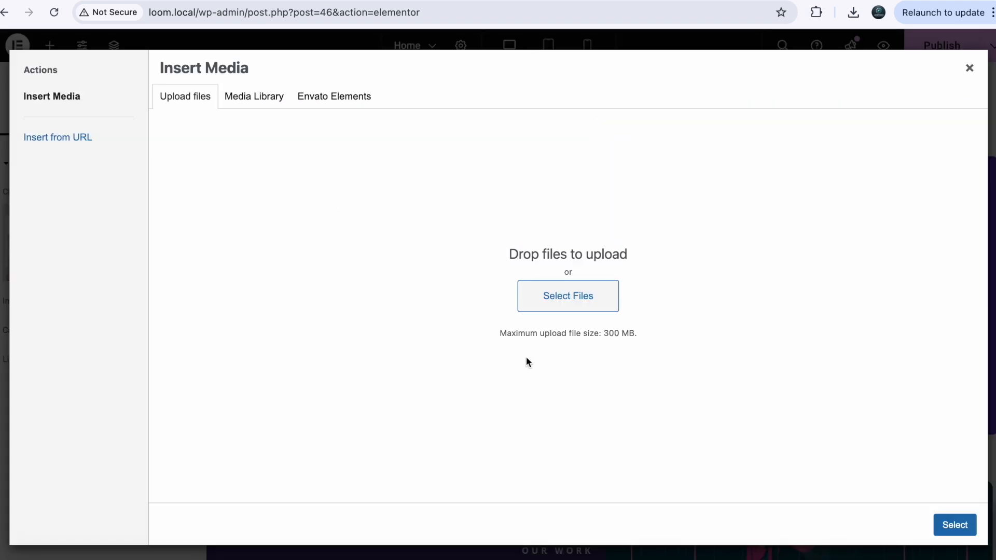
pyautogui.click(239, 101)
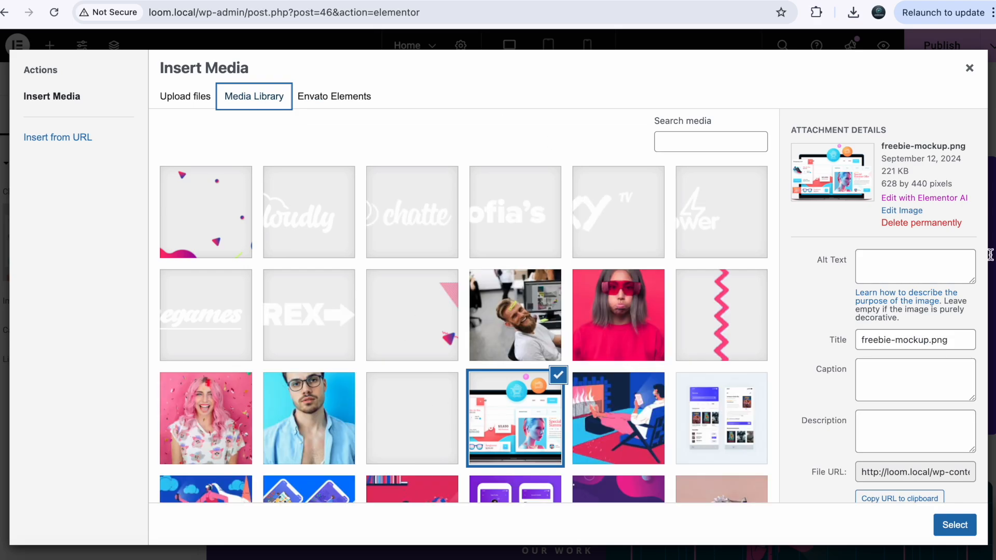
pyautogui.click(971, 70)
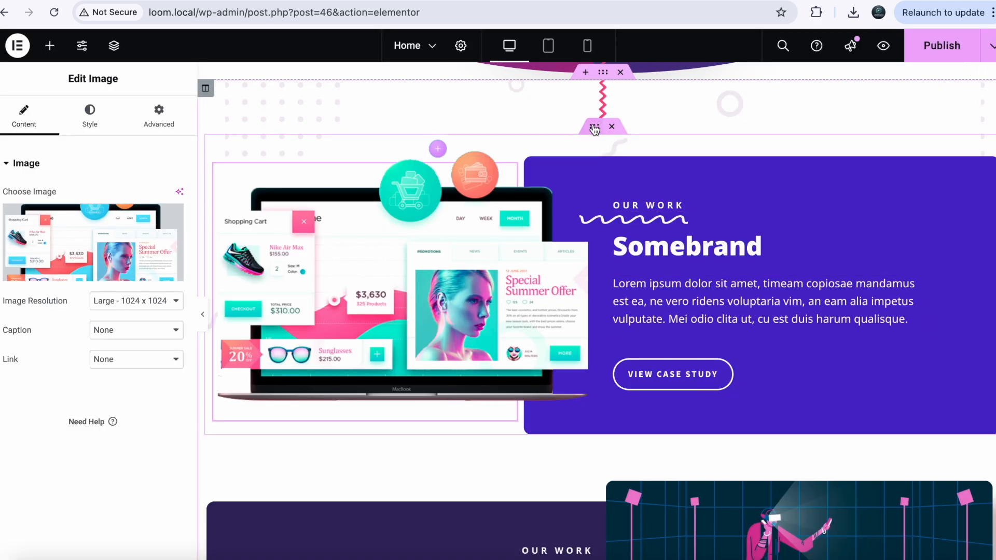
# Step: Select sections via the Navigator outline and preview the page as visitors see it
pyautogui.click(594, 129)
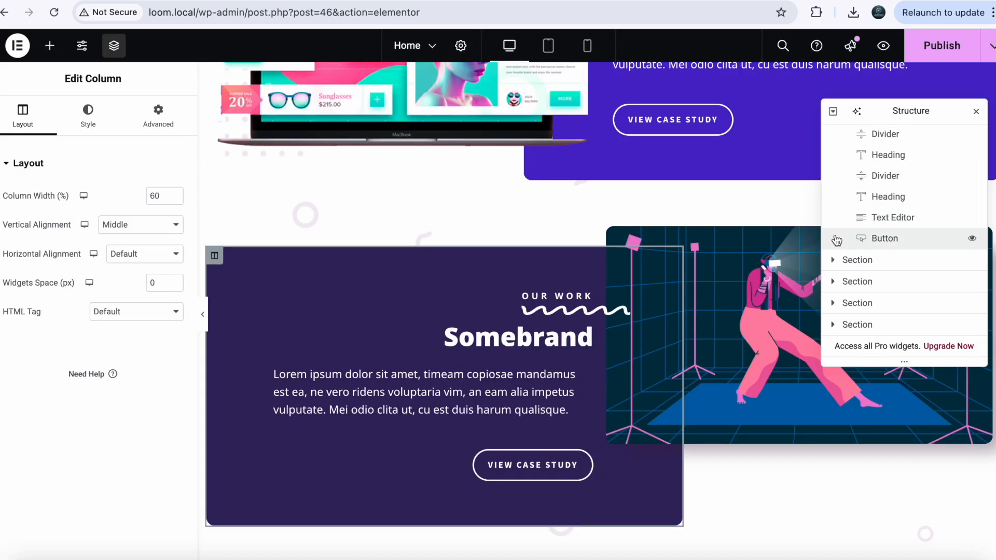
pyautogui.click(856, 199)
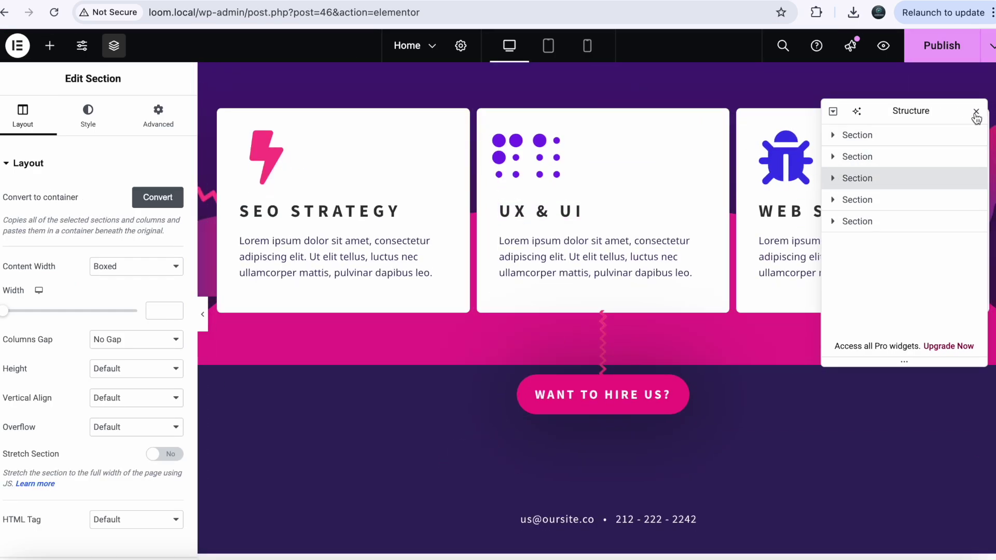
pyautogui.click(975, 110)
pyautogui.scroll(15, 567, 345)
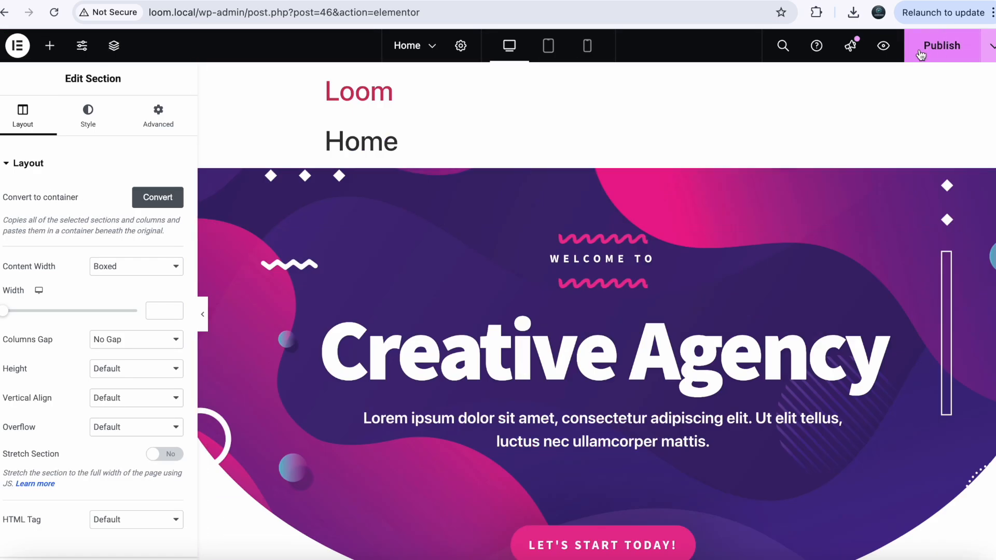
pyautogui.click(886, 46)
pyautogui.scroll(-10, 504, 268)
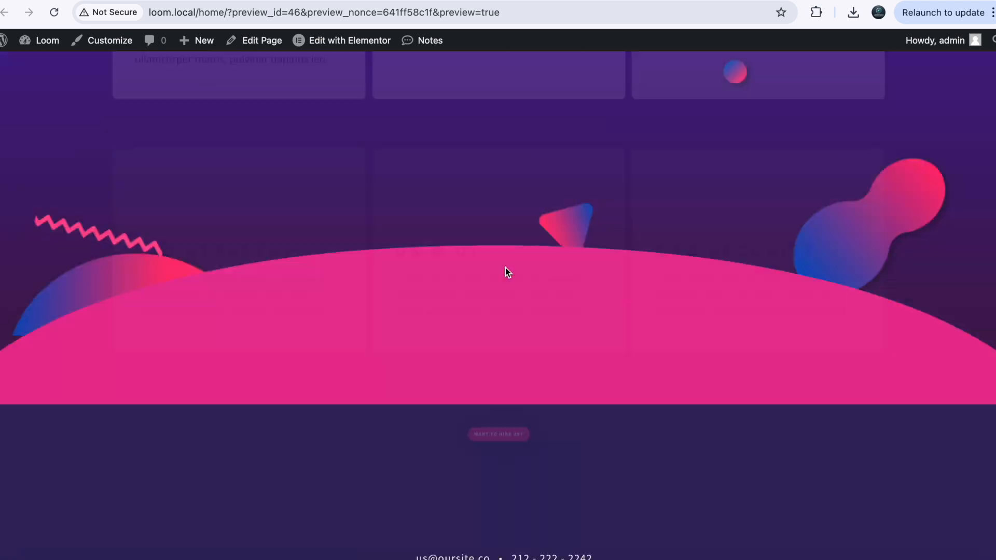
pyautogui.scroll(10, 505, 268)
pyautogui.scroll(-8, 505, 268)
pyautogui.scroll(15, 506, 268)
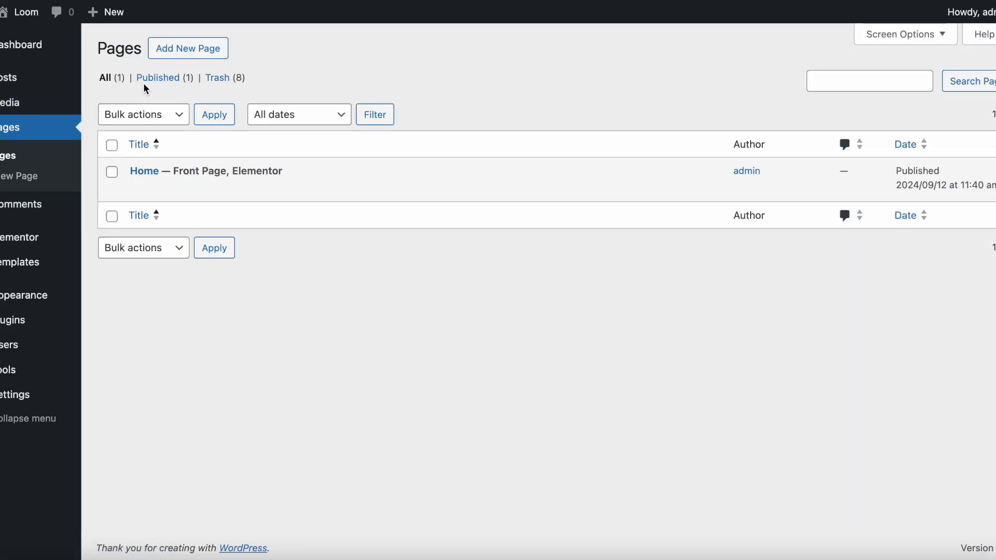
# Step: Create and publish a page titled About us and open the installed template kits in Elementor
pyautogui.click(187, 49)
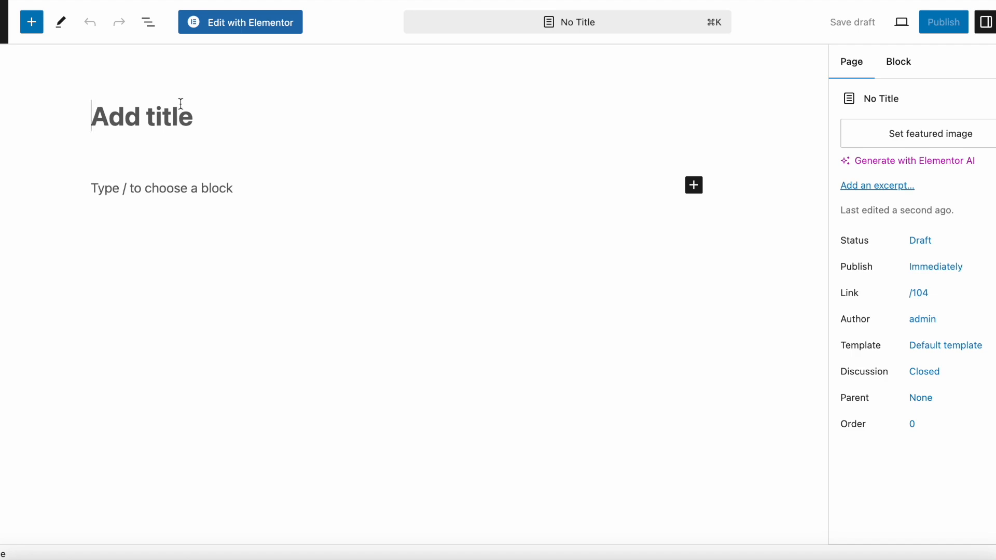
pyautogui.write('About us')
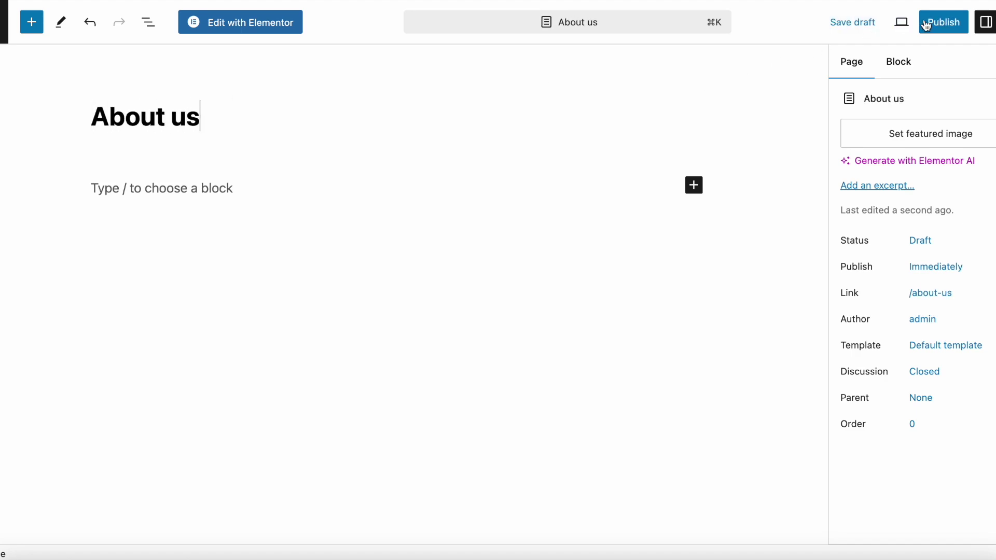
pyautogui.click(942, 22)
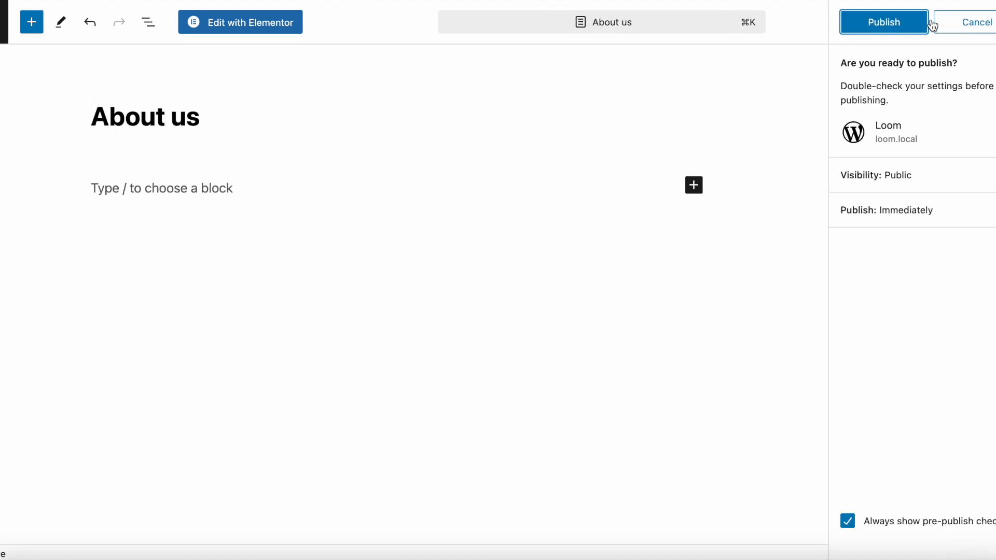
pyautogui.click(883, 22)
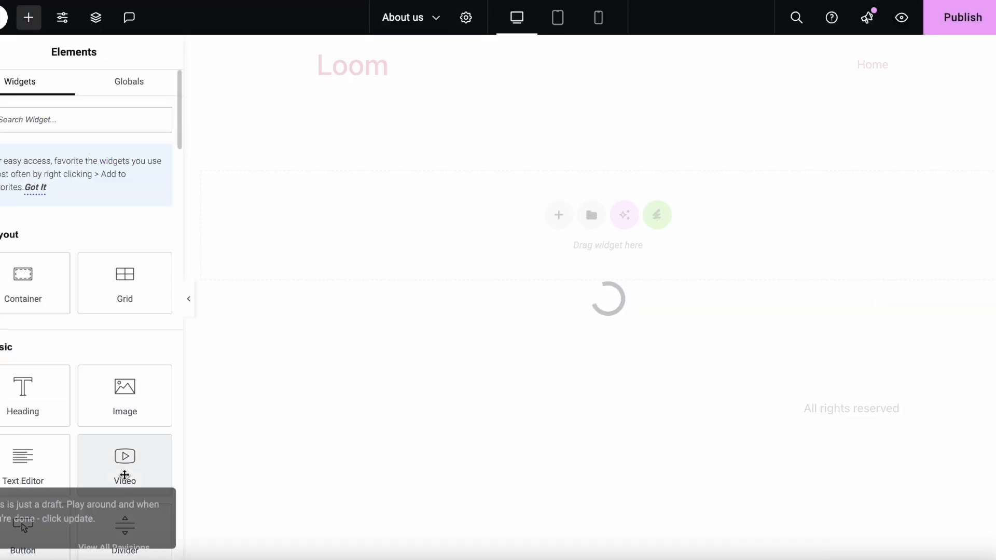
pyautogui.click(657, 268)
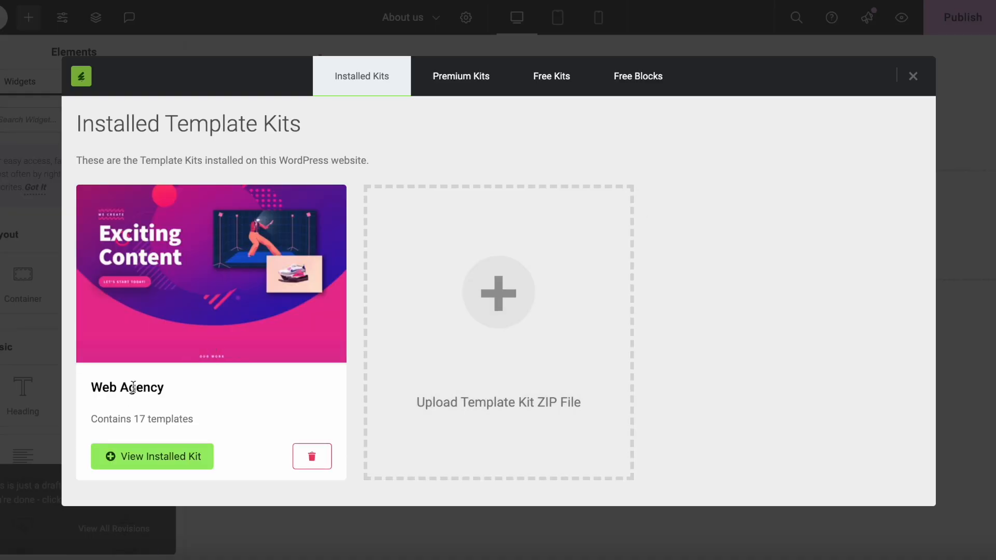
# Step: Insert the Web Agency kit's About Us template on About us and its Contact Us template on Contact us
pyautogui.click(152, 456)
pyautogui.scroll(-10, 498, 312)
pyautogui.scroll(-5, 622, 273)
pyautogui.scroll(2, 450, 308)
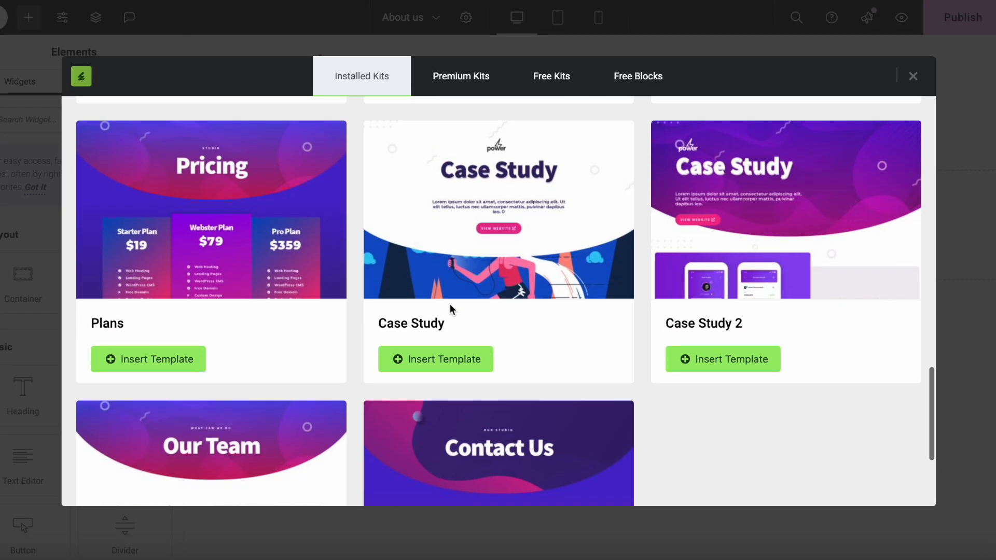
pyautogui.scroll(5, 450, 310)
pyautogui.scroll(-2, 179, 389)
pyautogui.scroll(2, 179, 397)
pyautogui.scroll(-2, 208, 428)
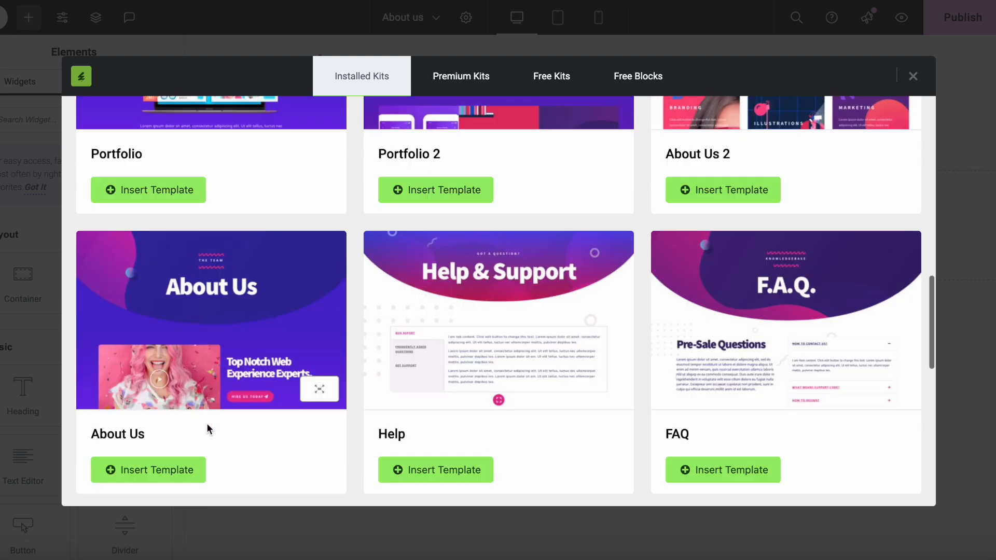
pyautogui.scroll(-1, 208, 429)
pyautogui.click(153, 389)
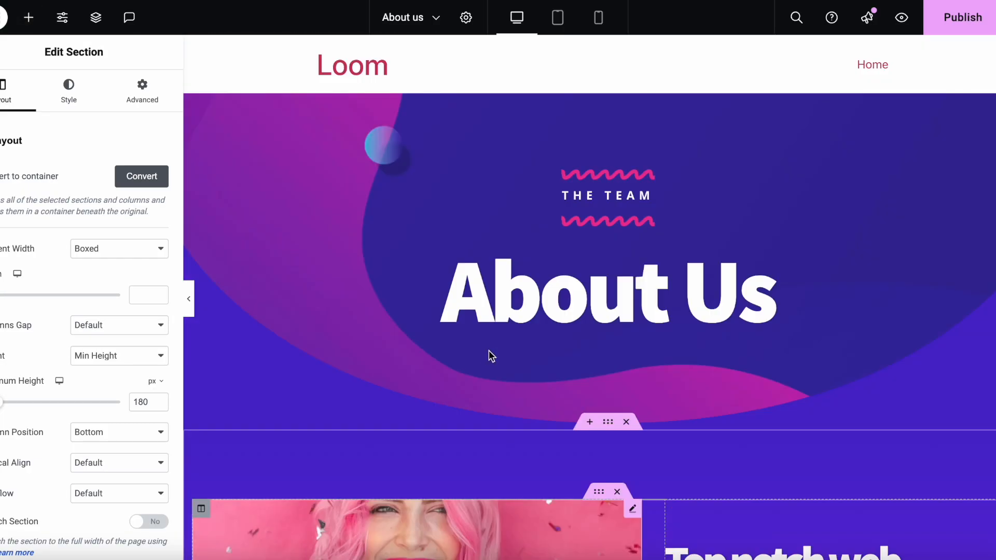
pyautogui.click(901, 17)
pyautogui.scroll(-10, 630, 277)
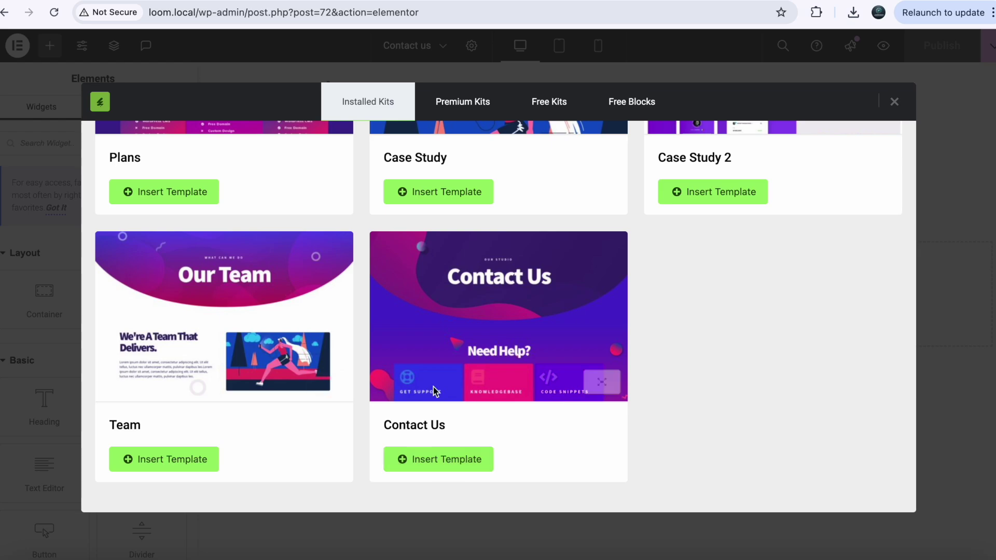
pyautogui.click(437, 460)
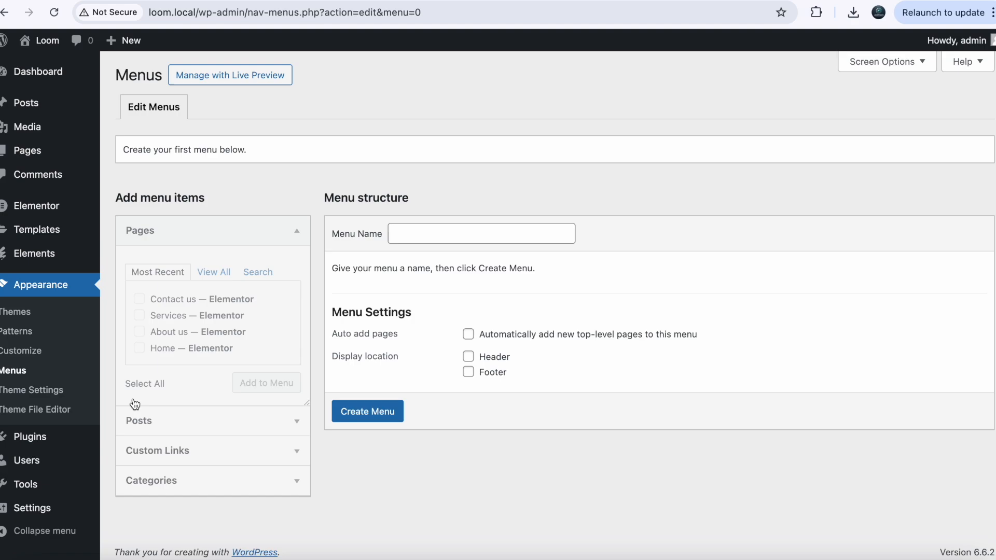
# Step: Create a menu named Primary Menu and add the Home, About us, Services and Contact us pages to it
pyautogui.click(481, 234)
pyautogui.click(483, 288)
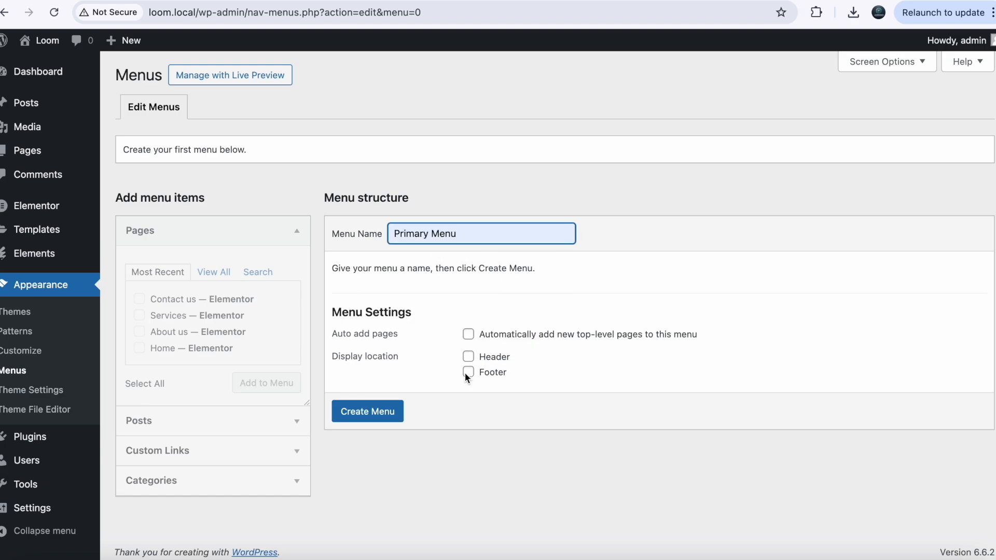
pyautogui.press('Return')
pyautogui.click(139, 299)
pyautogui.click(140, 316)
pyautogui.click(139, 332)
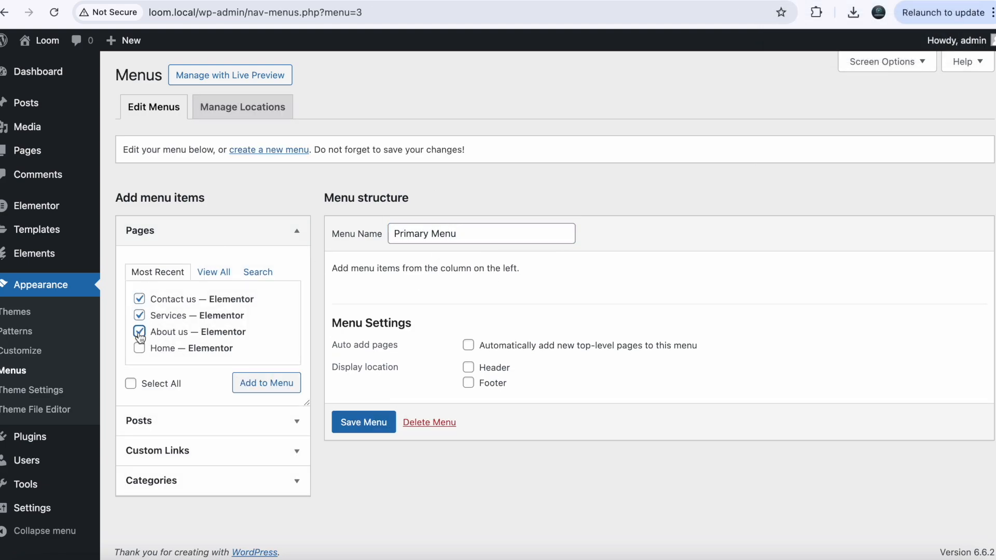
pyautogui.click(266, 383)
# Step: Move Home to the top of the Primary Menu and save the menu
pyautogui.moveTo(446, 442)
pyautogui.mouseDown()
pyautogui.moveTo(445, 335)
pyautogui.moveTo(421, 371)
pyautogui.moveTo(421, 406)
pyautogui.mouseUp()
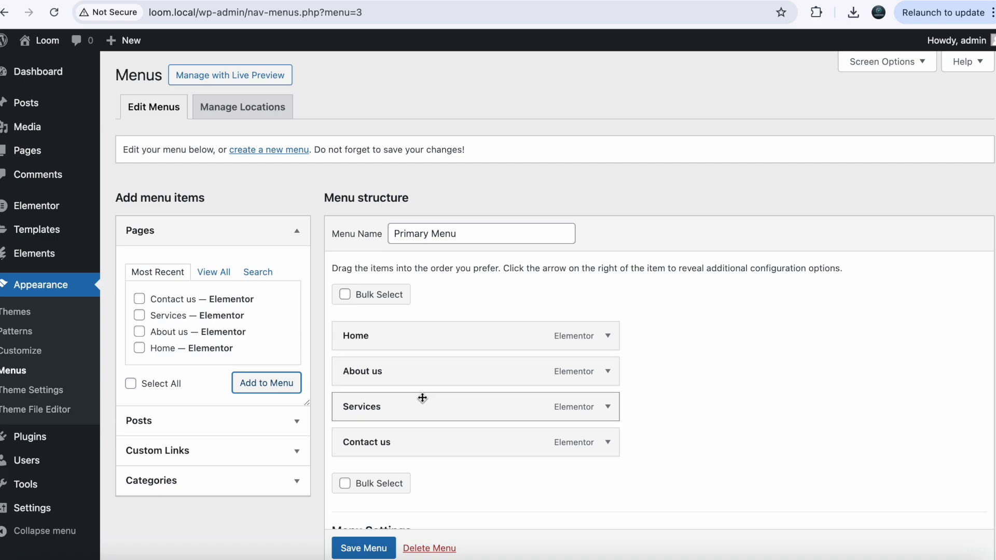
pyautogui.click(363, 548)
pyautogui.scroll(-5, 499, 311)
pyautogui.click(364, 485)
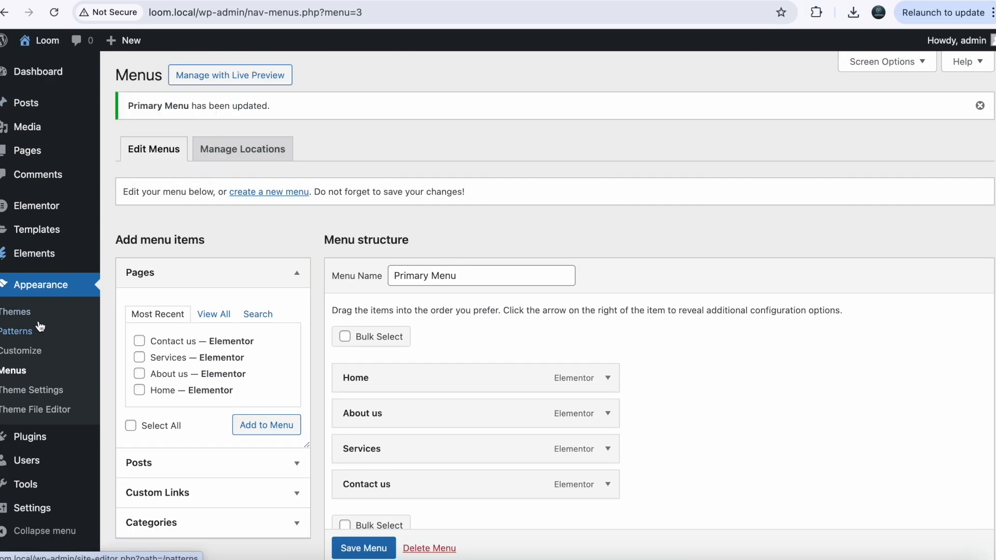
# Step: Assign the Primary Menu to the Header location in the Customizer and publish the change
pyautogui.click(22, 350)
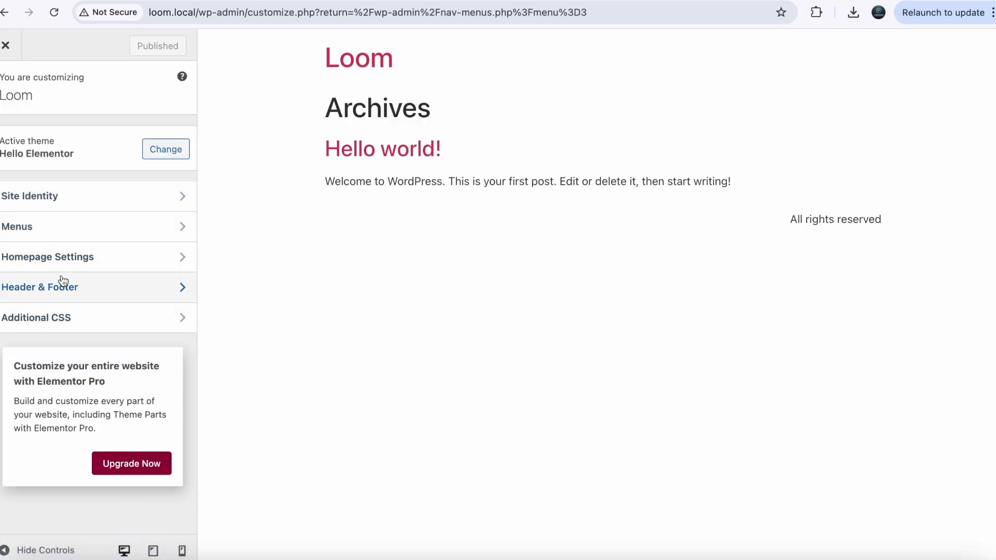
pyautogui.click(47, 227)
pyautogui.click(46, 156)
pyautogui.click(5, 404)
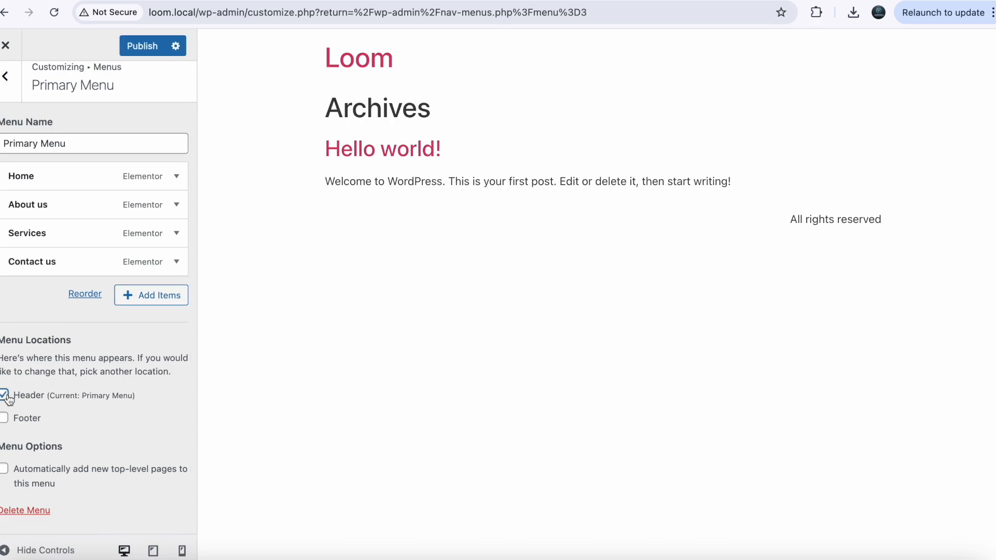
pyautogui.click(148, 45)
pyautogui.click(4, 76)
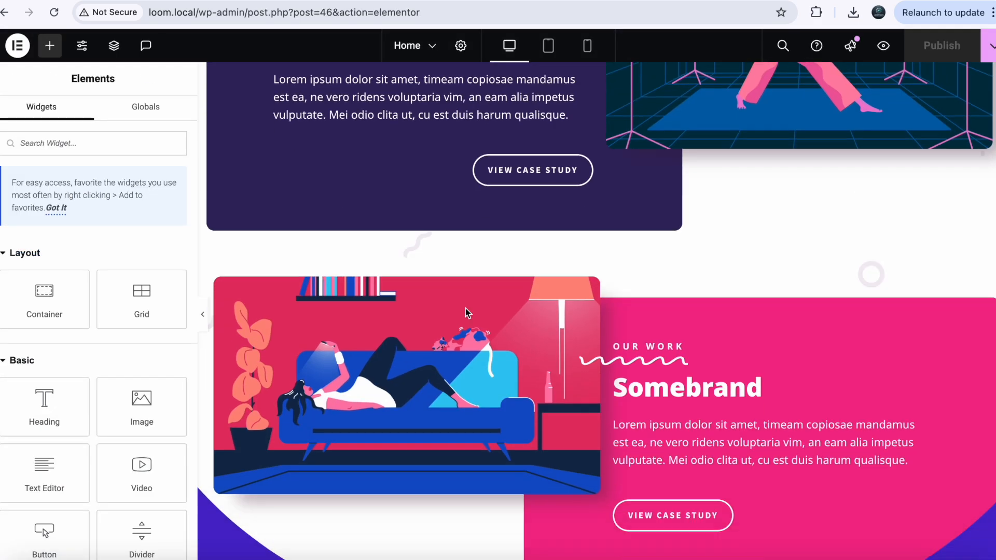
pyautogui.scroll(10, 467, 313)
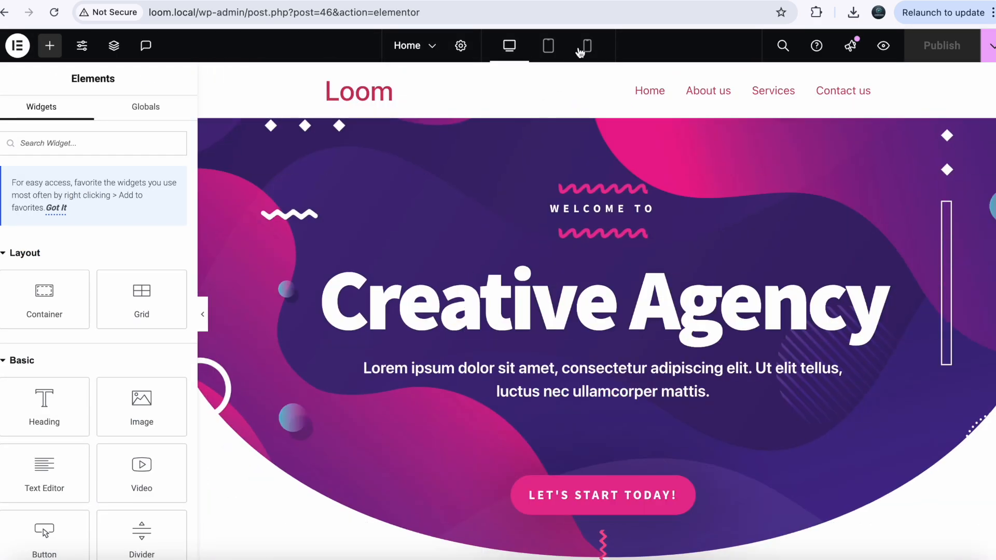
# Step: Preview the Home page at tablet and phone widths, then return to the desktop view
pyautogui.click(549, 45)
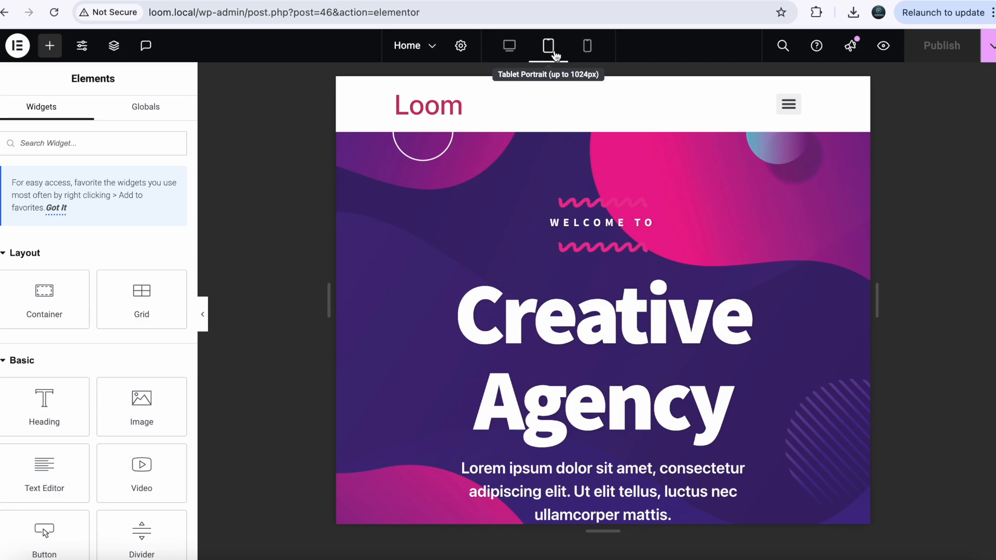
pyautogui.scroll(-5, 545, 239)
pyautogui.scroll(-10, 544, 240)
pyautogui.scroll(-10, 545, 239)
pyautogui.scroll(-10, 545, 240)
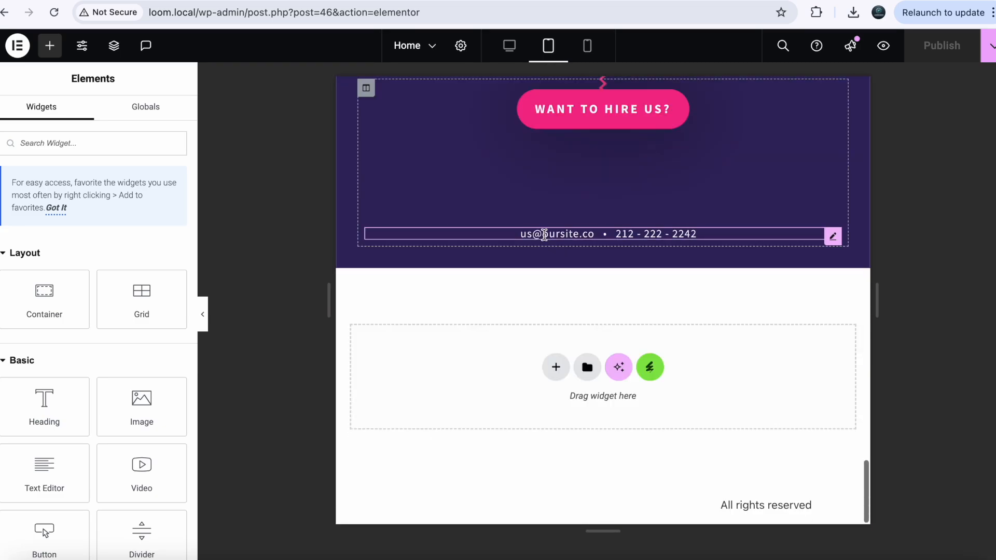
pyautogui.scroll(3, 545, 218)
pyautogui.scroll(15, 544, 164)
pyautogui.click(587, 45)
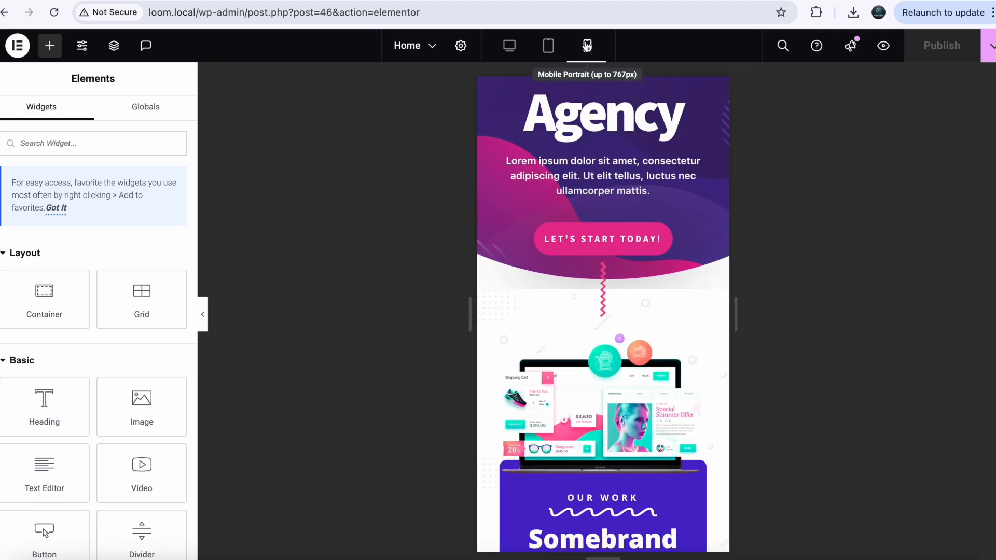
pyautogui.scroll(5, 592, 233)
pyautogui.scroll(-2, 590, 235)
pyautogui.scroll(-8, 590, 235)
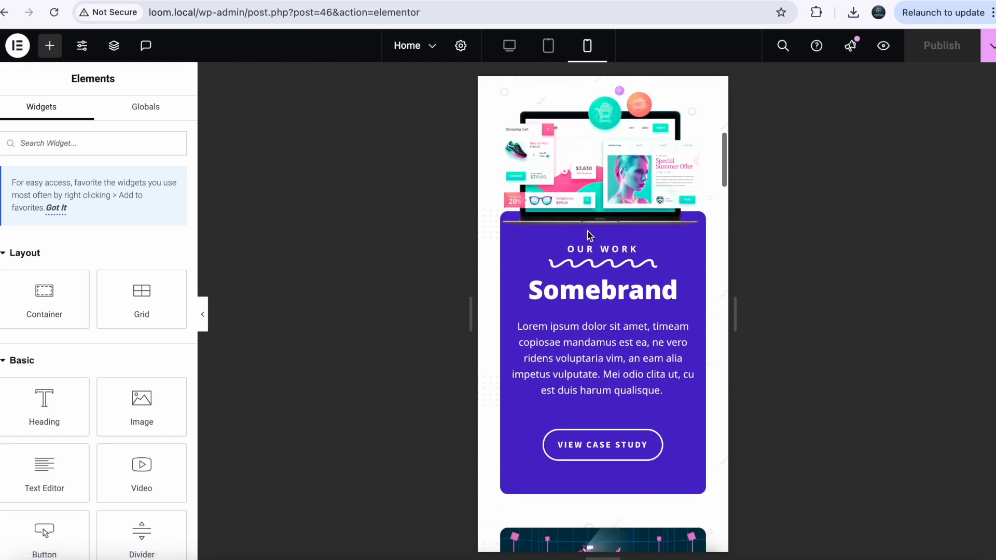
pyautogui.scroll(-3, 589, 235)
pyautogui.scroll(-5, 589, 235)
pyautogui.scroll(-3, 589, 226)
pyautogui.scroll(-8, 589, 225)
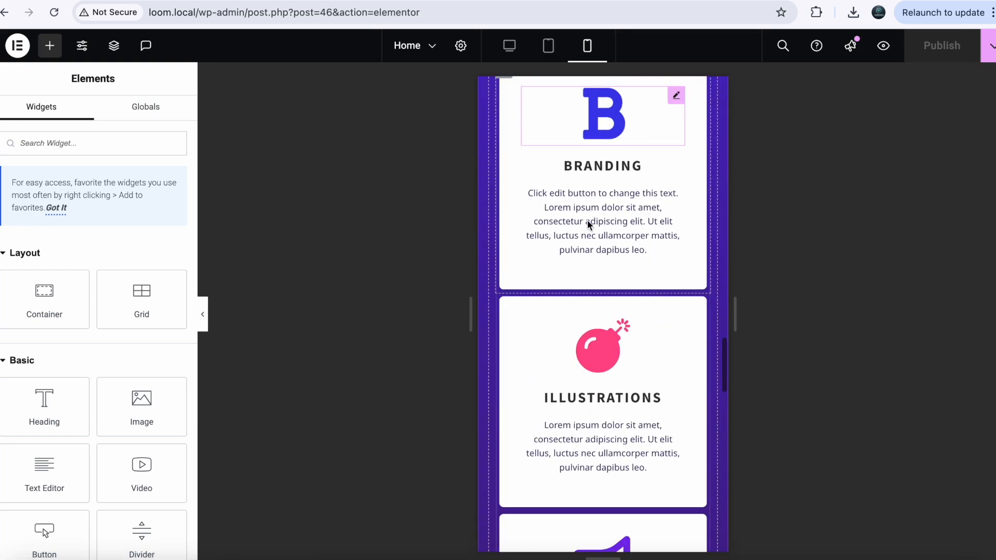
pyautogui.scroll(-5, 589, 226)
pyautogui.scroll(-4, 589, 227)
pyautogui.scroll(-10, 589, 226)
pyautogui.scroll(8, 589, 226)
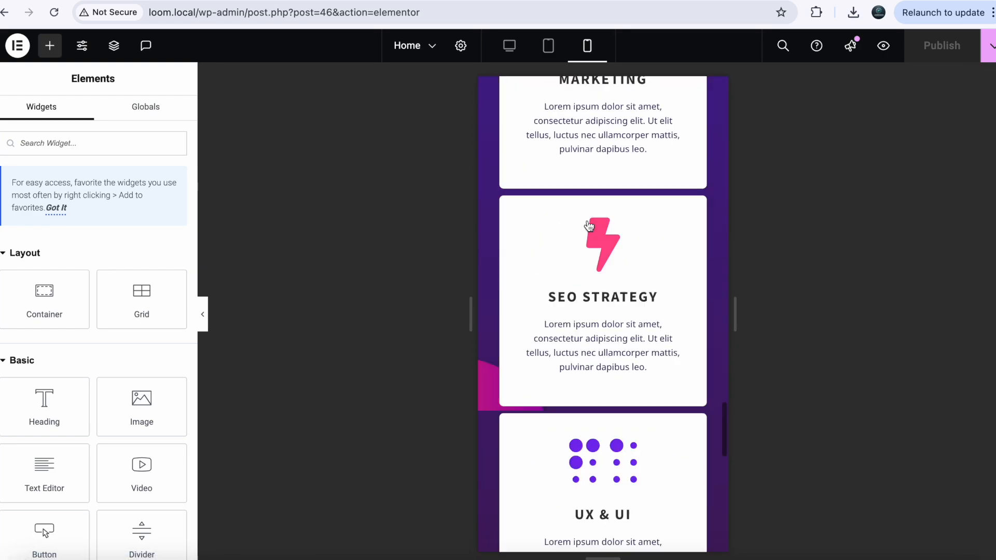
pyautogui.scroll(8, 588, 226)
pyautogui.scroll(8, 590, 226)
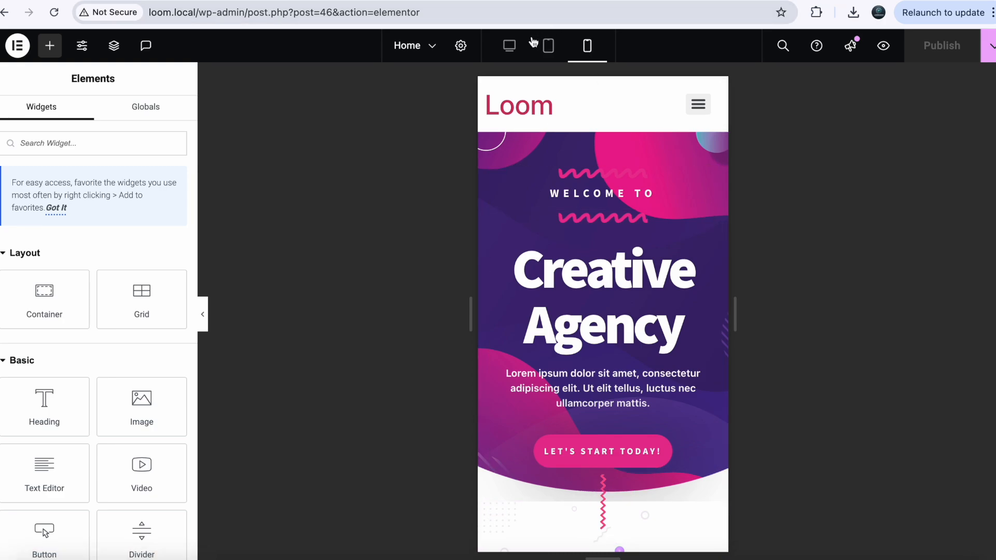
pyautogui.click(509, 46)
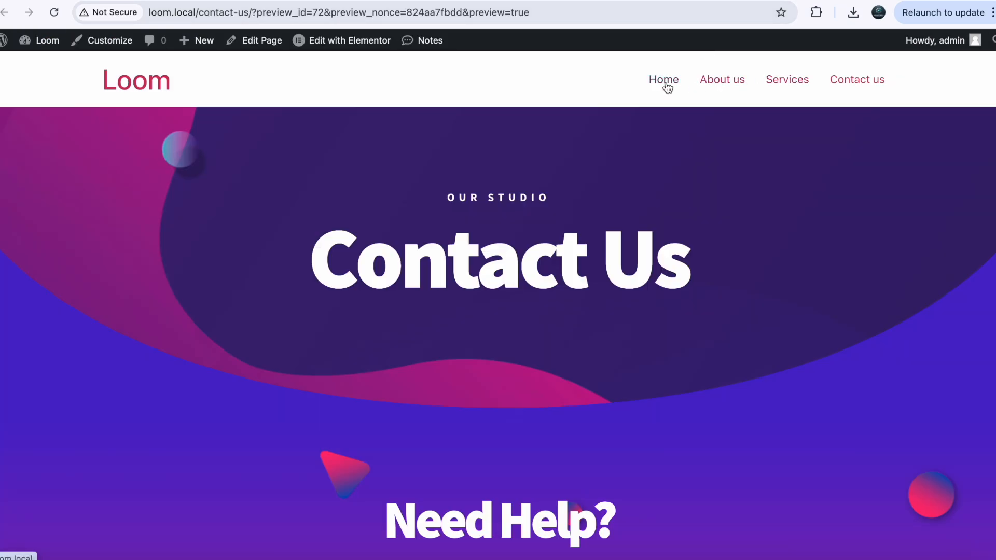
pyautogui.scroll(-10, 470, 221)
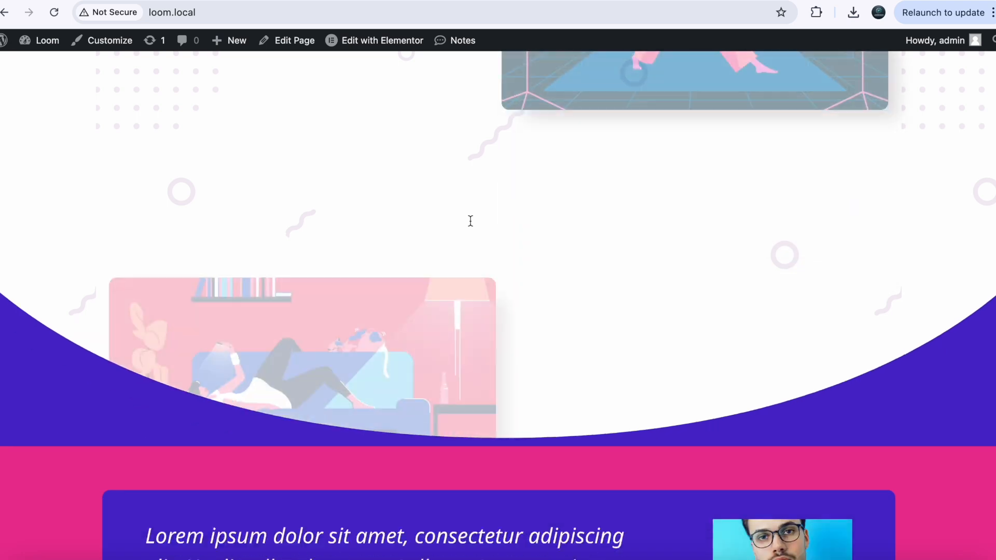
pyautogui.scroll(-5, 471, 221)
pyautogui.scroll(15, 470, 221)
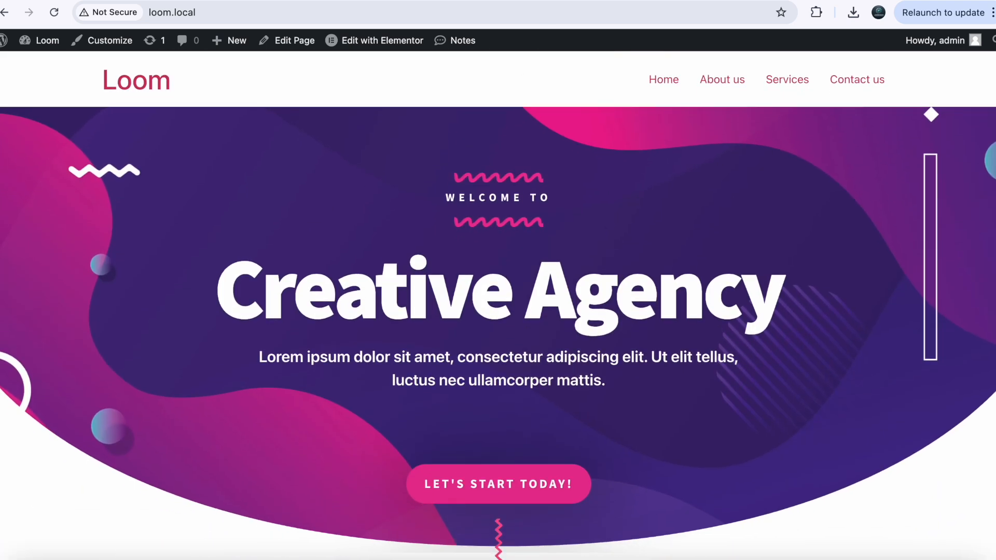
pyautogui.scroll(-10, 503, 254)
pyautogui.scroll(-3, 504, 254)
pyautogui.scroll(10, 504, 254)
pyautogui.scroll(5, 503, 254)
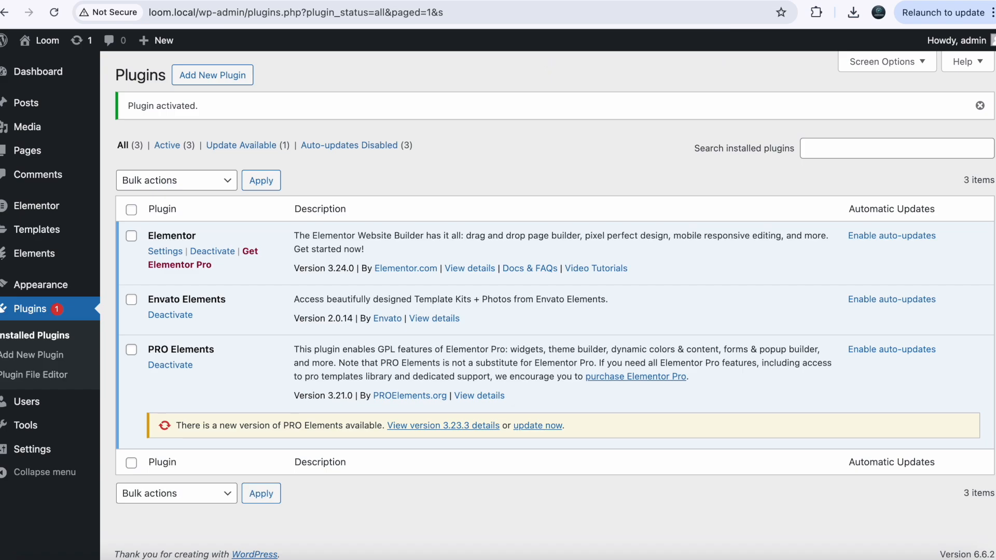
# Step: Deactivate and delete Envato Elements with its data, then visit the Loom home page
pyautogui.click(170, 315)
pyautogui.click(204, 316)
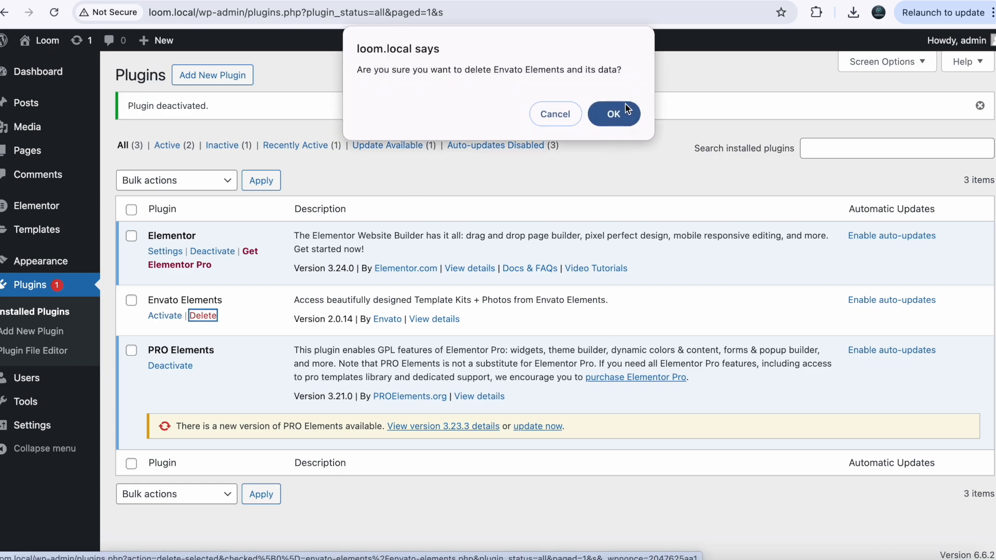
pyautogui.click(614, 114)
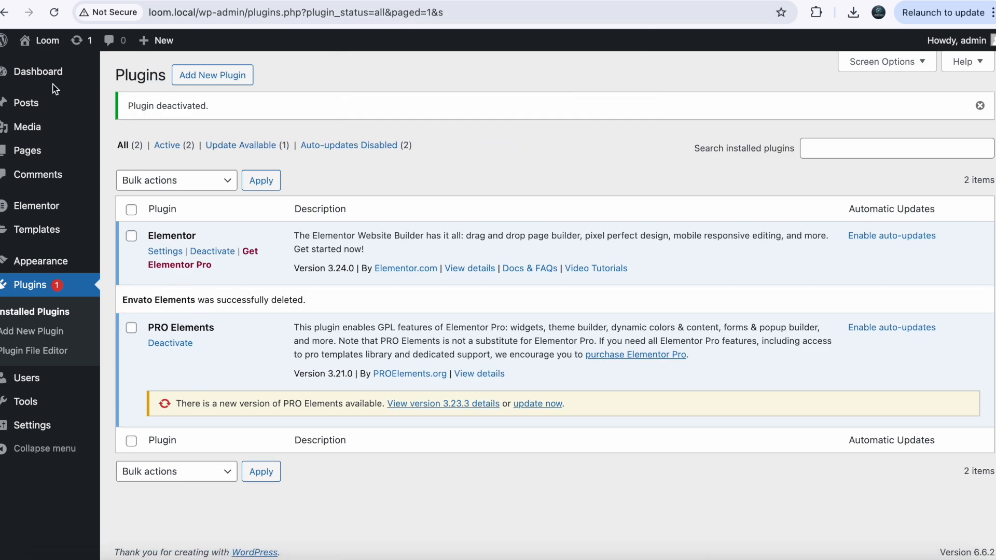
pyautogui.moveTo(43, 40)
pyautogui.click(35, 66)
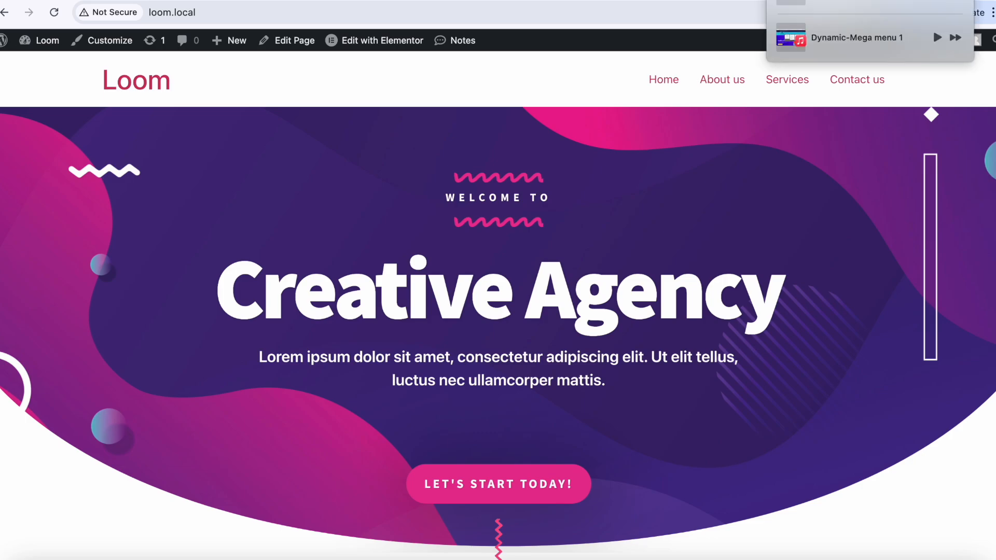
pyautogui.scroll(-5, 261, 372)
pyautogui.scroll(-8, 261, 372)
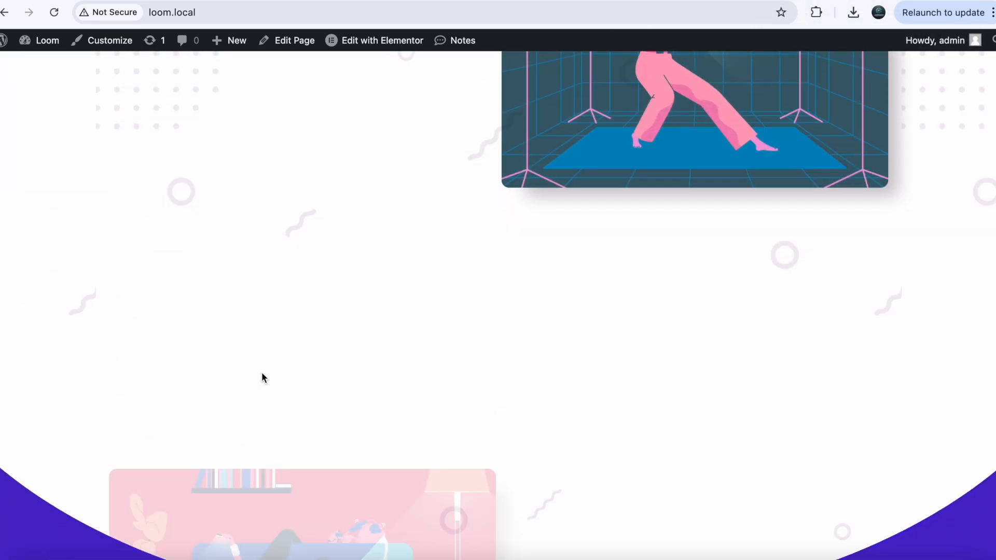
pyautogui.scroll(-5, 262, 372)
pyautogui.scroll(-8, 262, 378)
pyautogui.scroll(-8, 261, 378)
pyautogui.scroll(10, 262, 377)
pyautogui.scroll(12, 262, 378)
# Step: Visit the live About us, Services and Contact us pages from the header menu
pyautogui.click(723, 79)
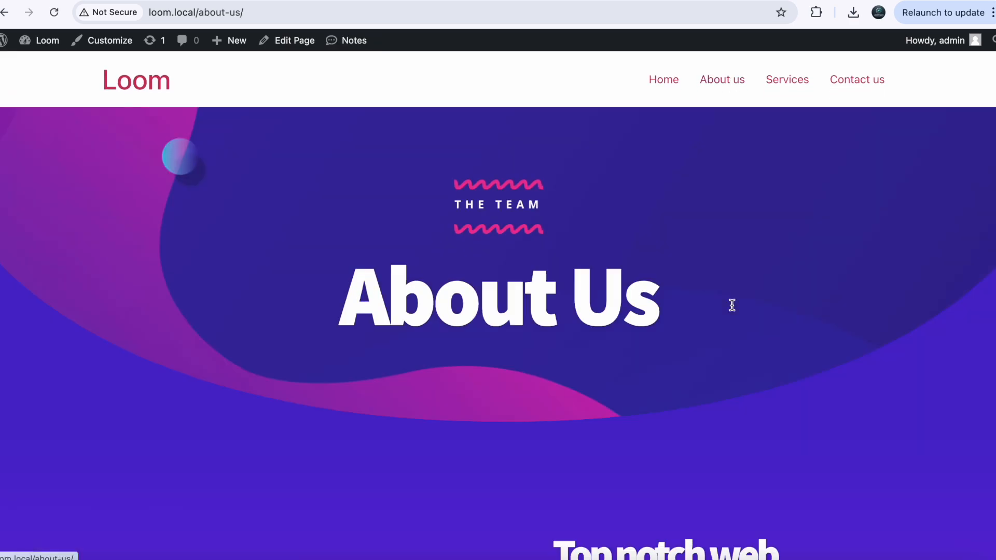
pyautogui.scroll(-6, 731, 305)
pyautogui.scroll(-6, 731, 305)
pyautogui.scroll(-8, 732, 305)
pyautogui.scroll(10, 732, 305)
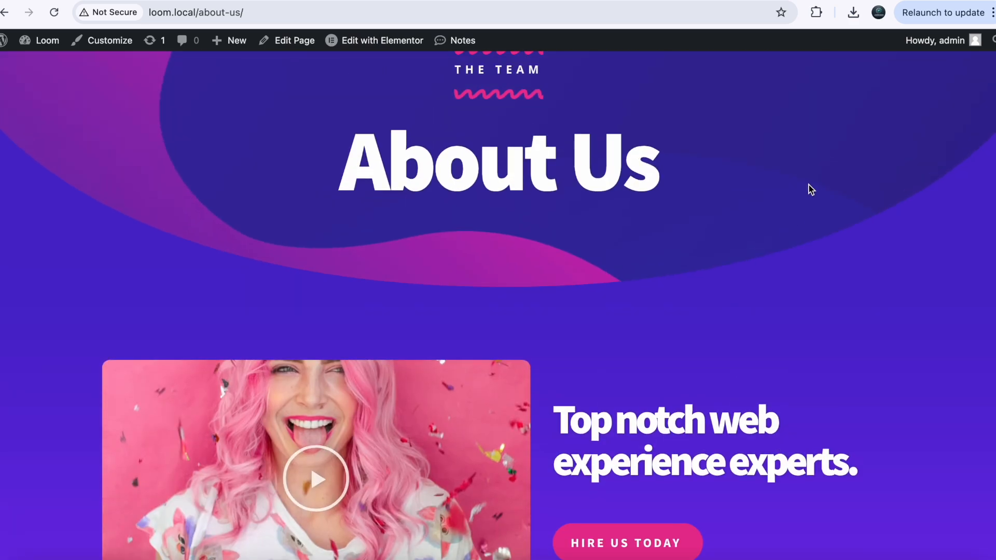
pyautogui.scroll(5, 809, 187)
pyautogui.click(787, 80)
pyautogui.scroll(-8, 836, 234)
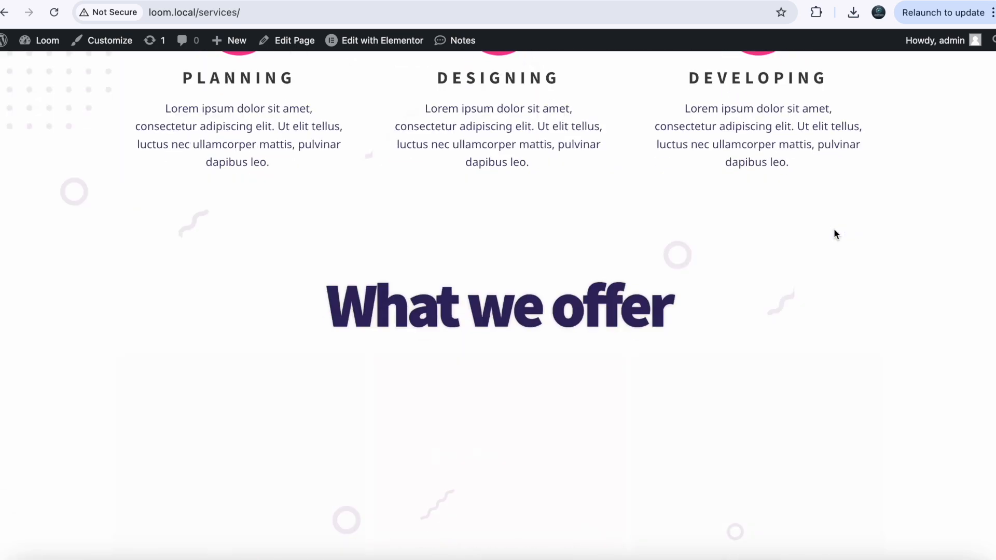
pyautogui.scroll(-8, 836, 234)
pyautogui.scroll(-6, 836, 233)
pyautogui.scroll(15, 836, 233)
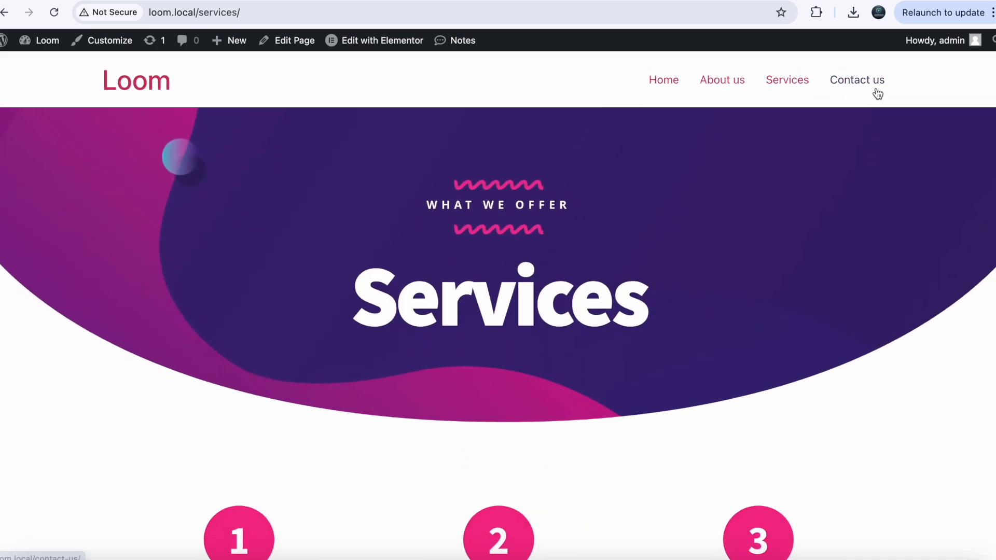
pyautogui.click(856, 87)
pyautogui.scroll(-10, 726, 304)
pyautogui.scroll(-8, 726, 300)
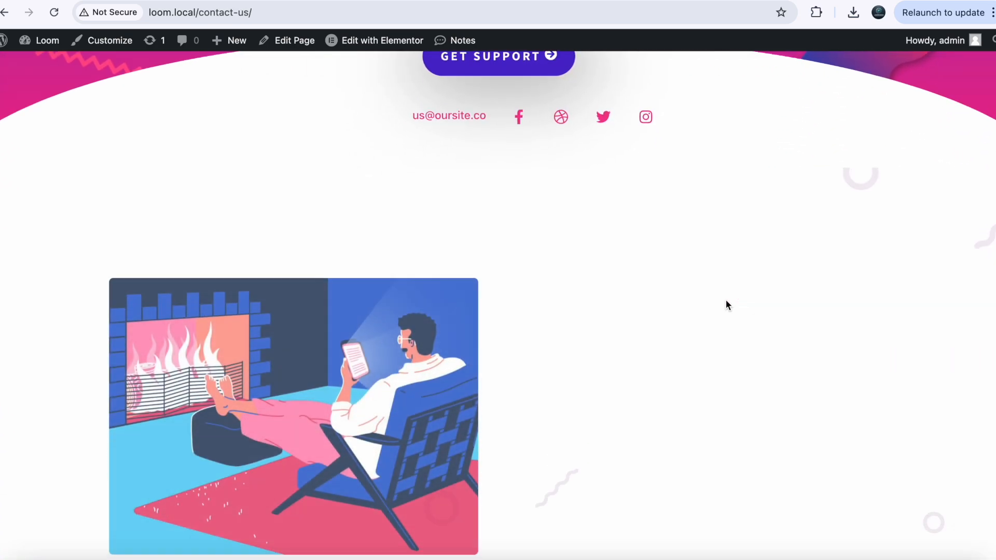
pyautogui.scroll(-8, 726, 301)
pyautogui.scroll(3, 726, 300)
pyautogui.scroll(10, 725, 300)
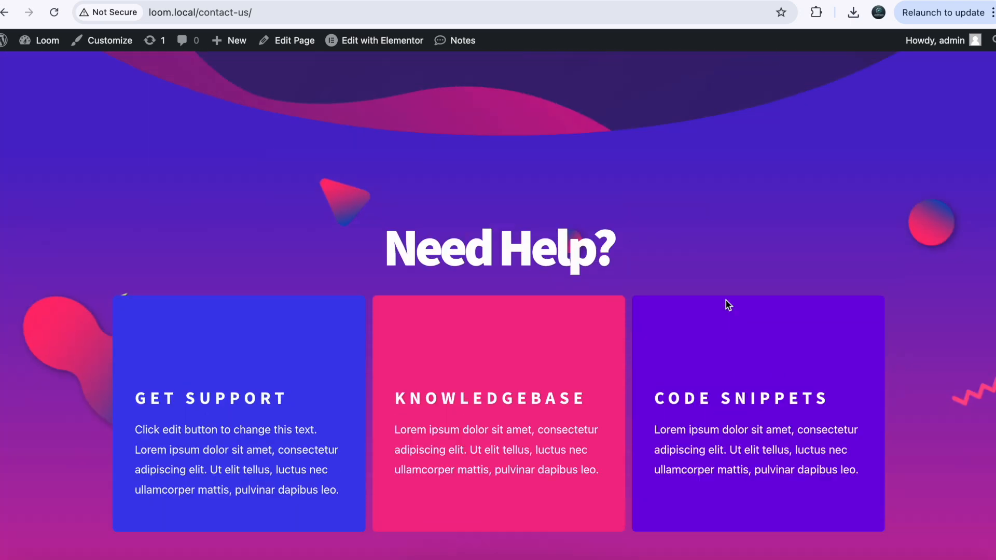
pyautogui.scroll(8, 726, 300)
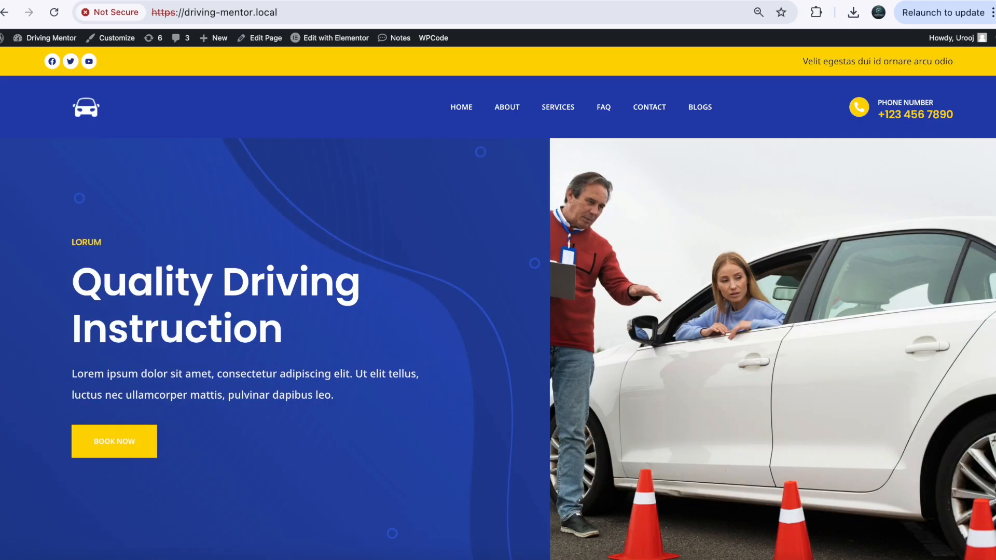
pyautogui.scroll(-1, 347, 339)
pyautogui.scroll(1, 354, 343)
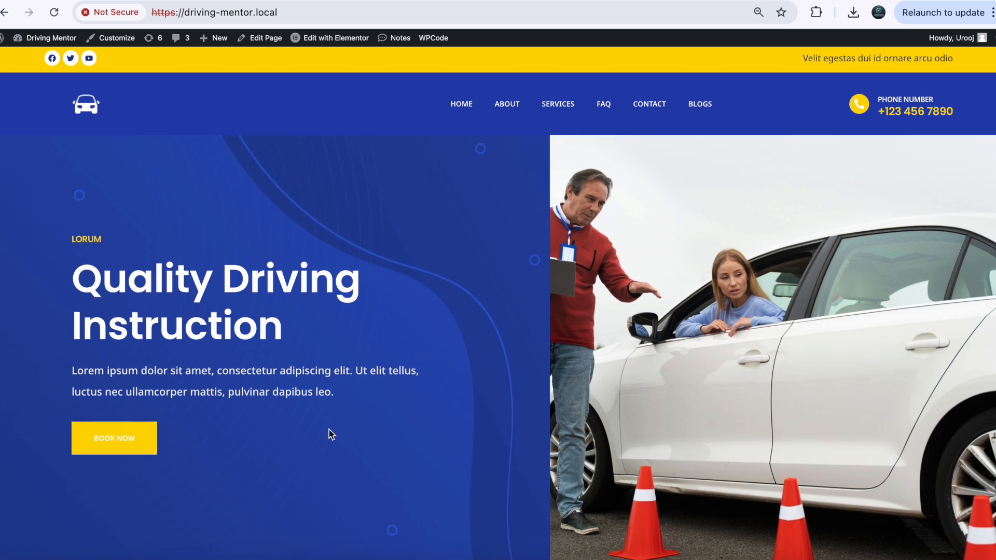
pyautogui.scroll(-5, 329, 433)
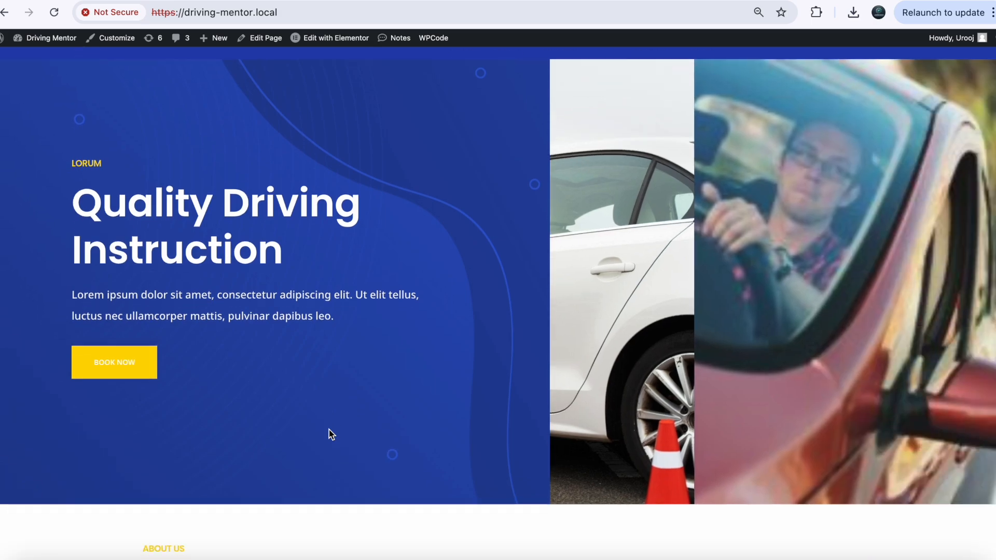
pyautogui.scroll(-5, 328, 429)
pyautogui.scroll(-5, 328, 429)
pyautogui.scroll(-5, 328, 428)
pyautogui.scroll(-10, 329, 430)
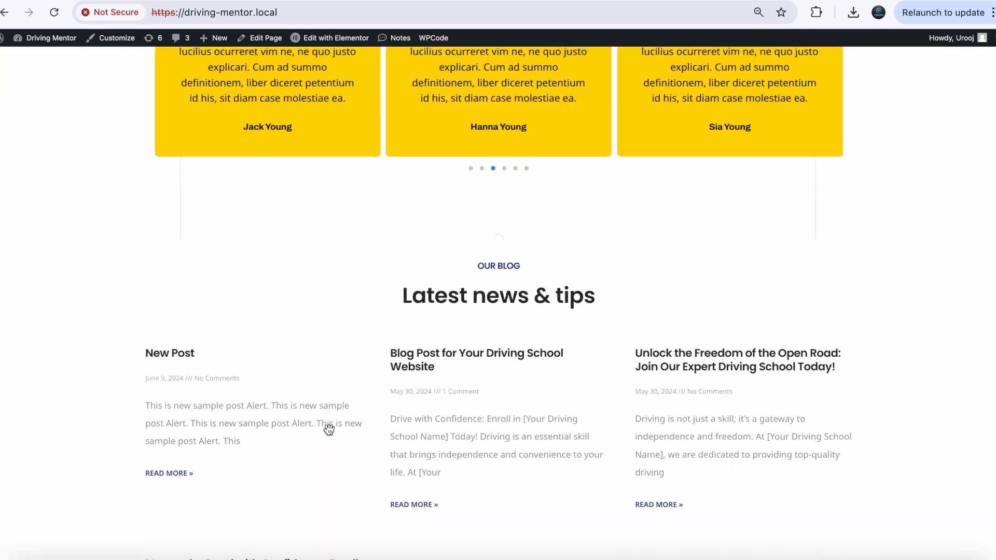
pyautogui.scroll(-10, 329, 430)
pyautogui.scroll(-1, 329, 430)
# Step: Return to the top of the Driving Mentor home page and visit its About page
pyautogui.press('Home')
pyautogui.scroll(-1, 329, 430)
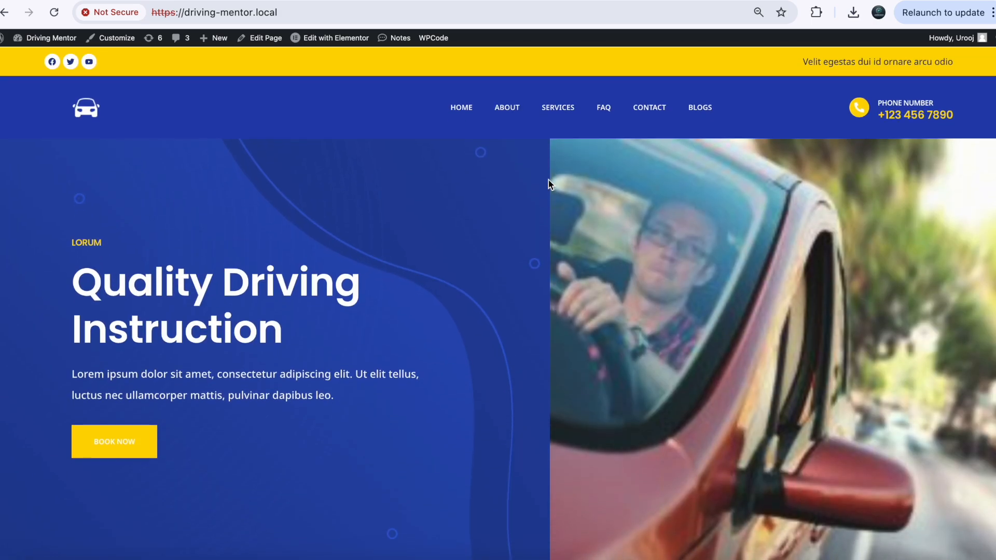
pyautogui.click(507, 107)
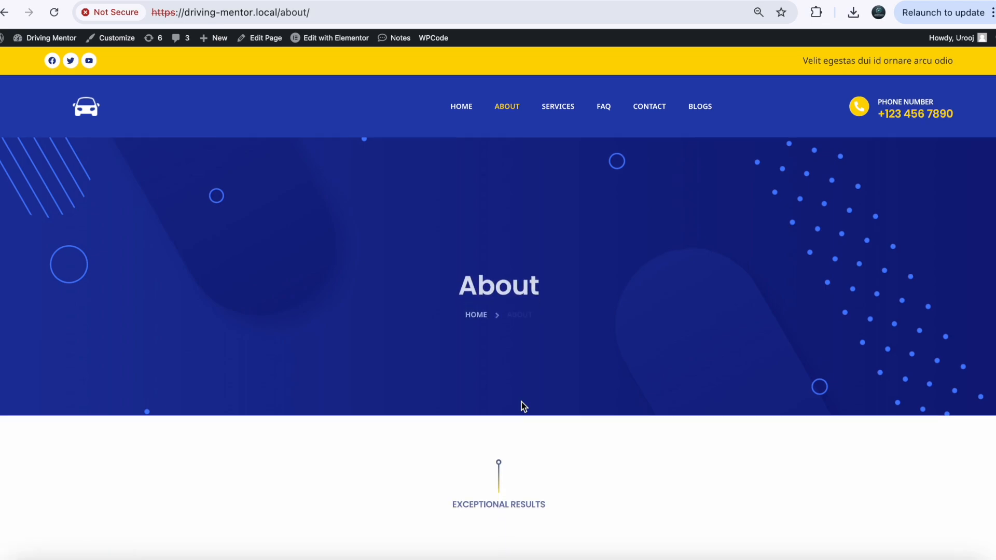
pyautogui.scroll(-10, 521, 401)
pyautogui.scroll(-3, 521, 401)
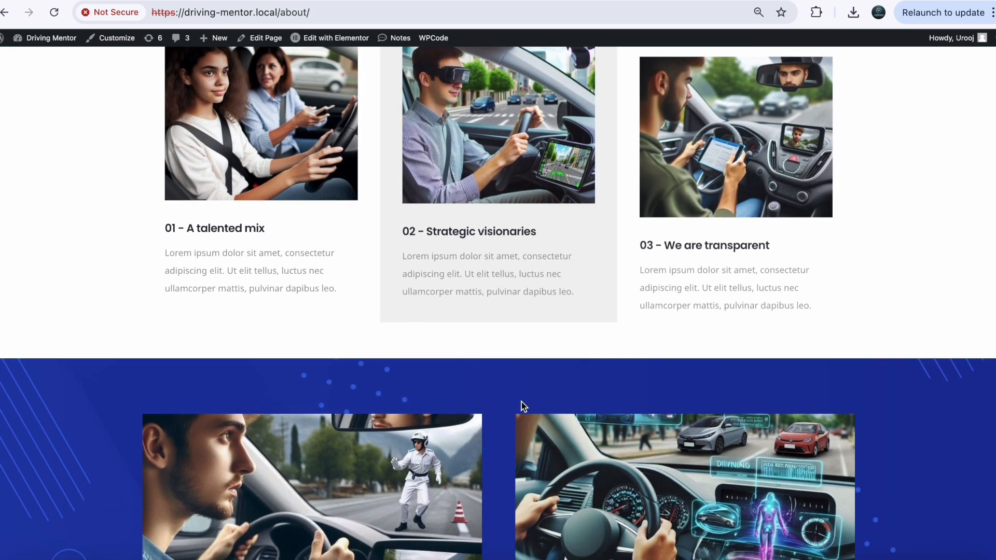
pyautogui.scroll(-5, 521, 401)
pyautogui.scroll(-3, 521, 402)
pyautogui.scroll(-4, 521, 402)
pyautogui.scroll(-4, 521, 402)
pyautogui.scroll(-2, 522, 402)
pyautogui.scroll(-5, 521, 402)
pyautogui.scroll(-5, 521, 403)
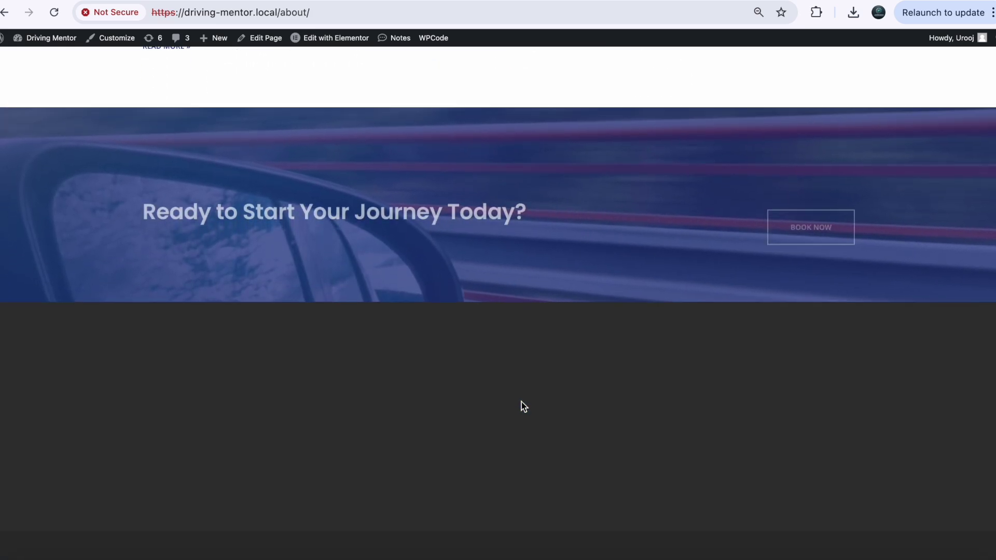
pyautogui.scroll(5, 522, 402)
pyautogui.scroll(15, 522, 403)
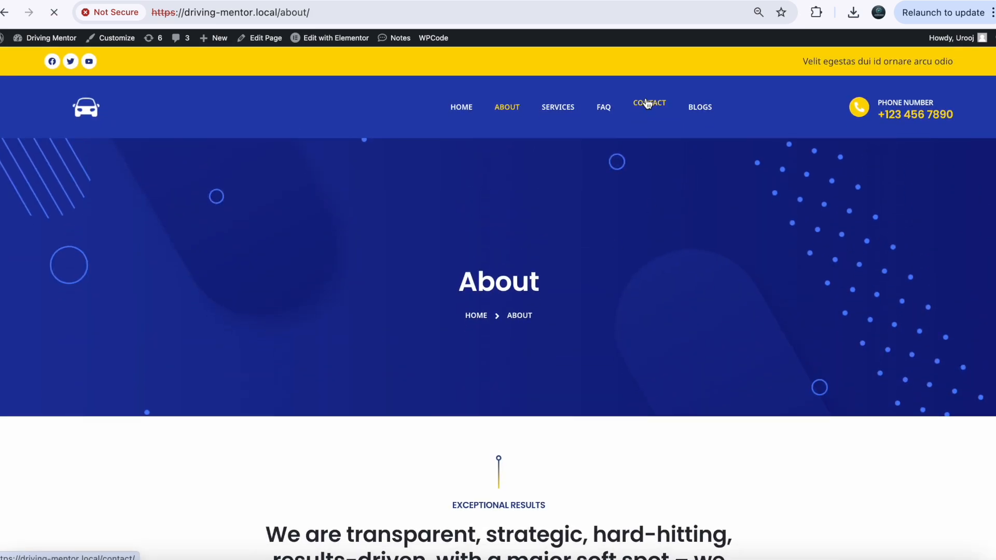
pyautogui.scroll(-5, 650, 366)
pyautogui.scroll(-3, 651, 366)
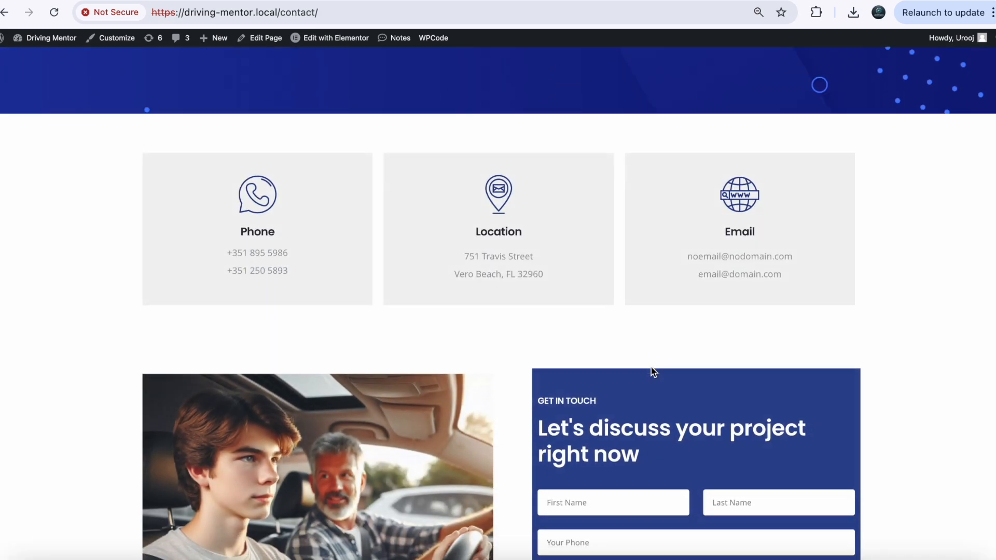
pyautogui.scroll(-4, 651, 366)
pyautogui.scroll(4, 652, 371)
pyautogui.scroll(8, 653, 371)
pyautogui.scroll(3, 652, 372)
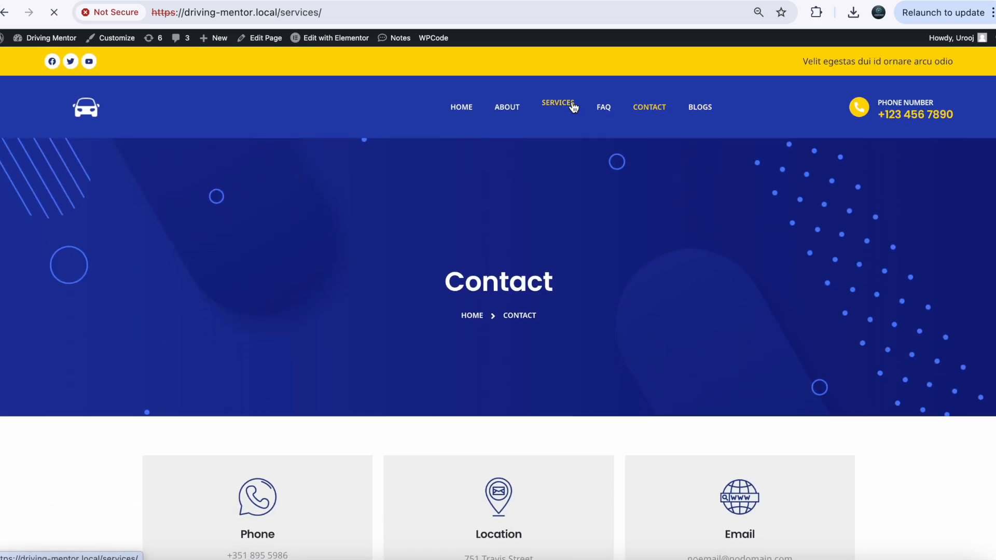
pyautogui.scroll(-3, 636, 344)
pyautogui.scroll(-3, 636, 345)
pyautogui.scroll(-5, 635, 344)
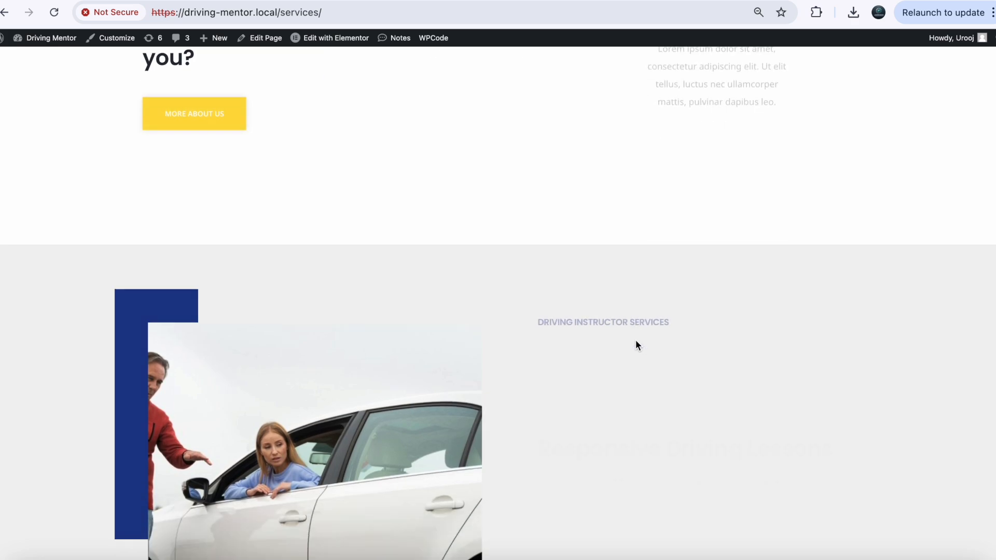
pyautogui.scroll(-4, 635, 344)
pyautogui.scroll(-4, 636, 344)
pyautogui.scroll(-4, 636, 345)
pyautogui.scroll(-6, 635, 344)
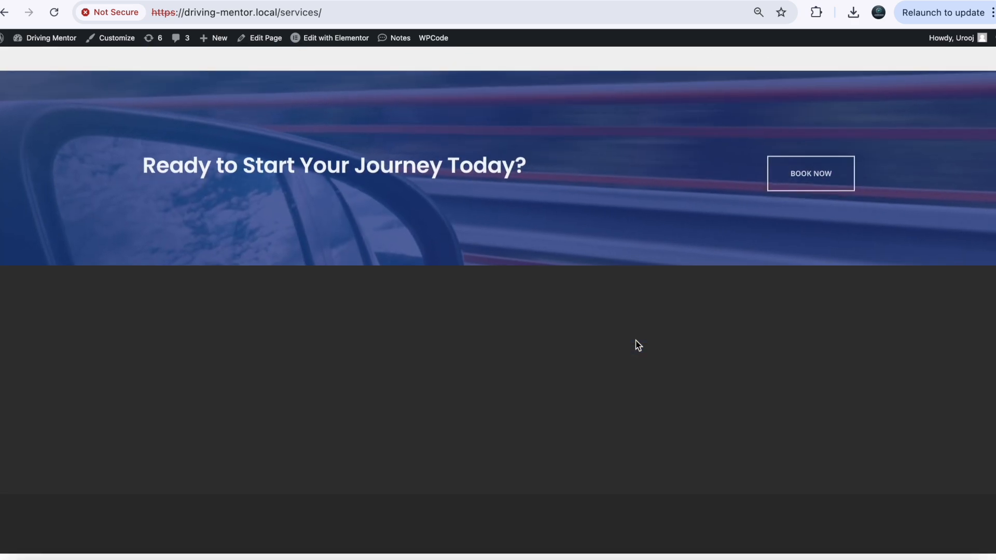